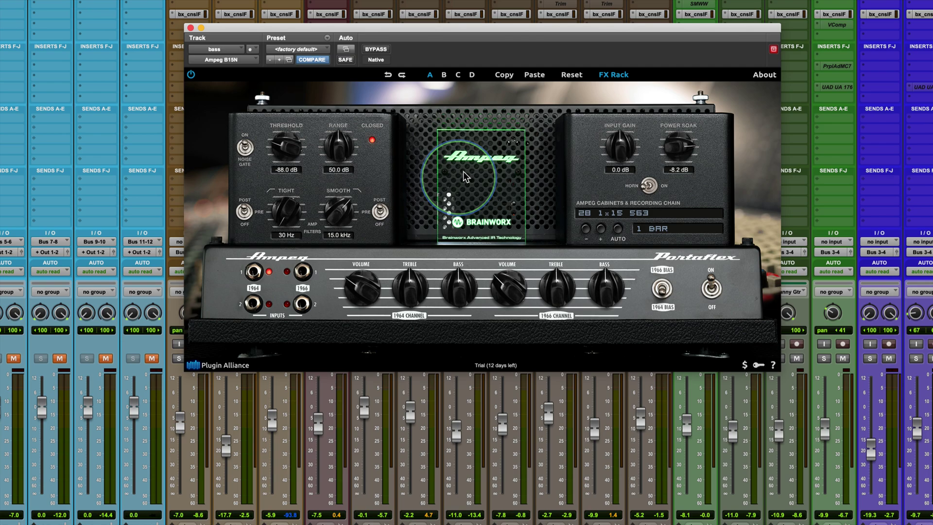
# Hide the FX Rack and try out the 1964 and 1966 input jacks, finishing on 1964 input 1.
pyautogui.moveTo(588, 30); pyautogui.dragTo(566, 63)
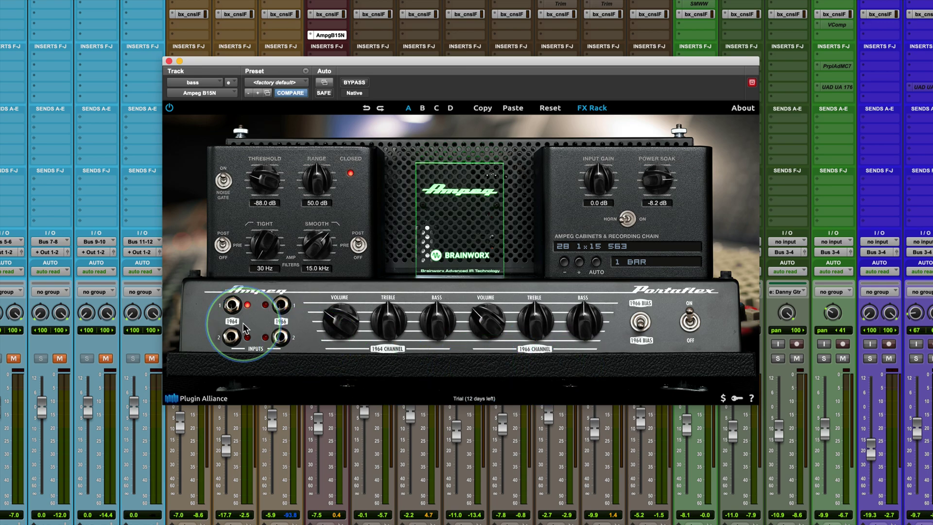
pyautogui.click(592, 108)
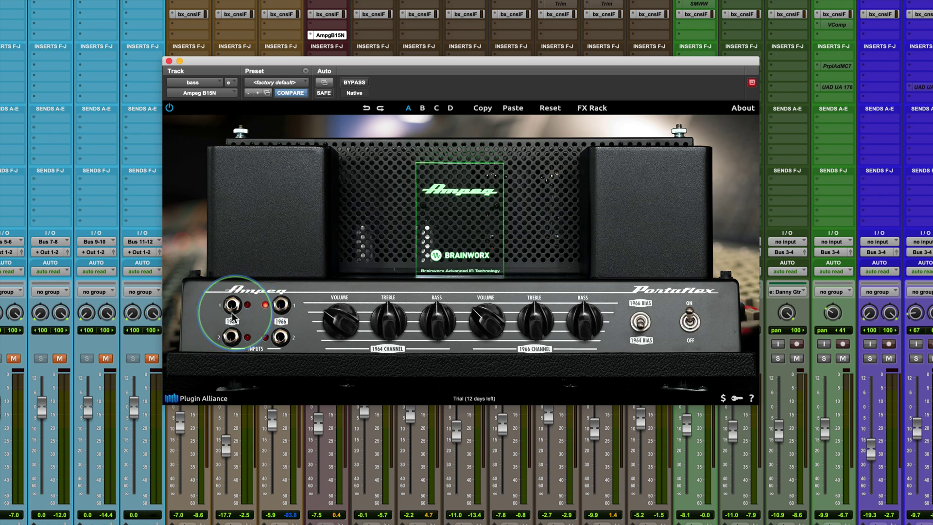
pyautogui.click(281, 305)
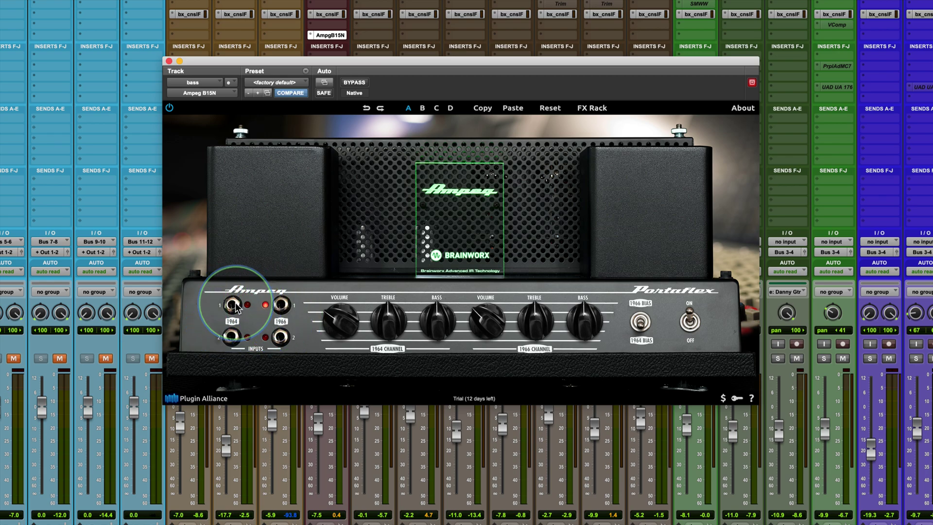
pyautogui.click(235, 303)
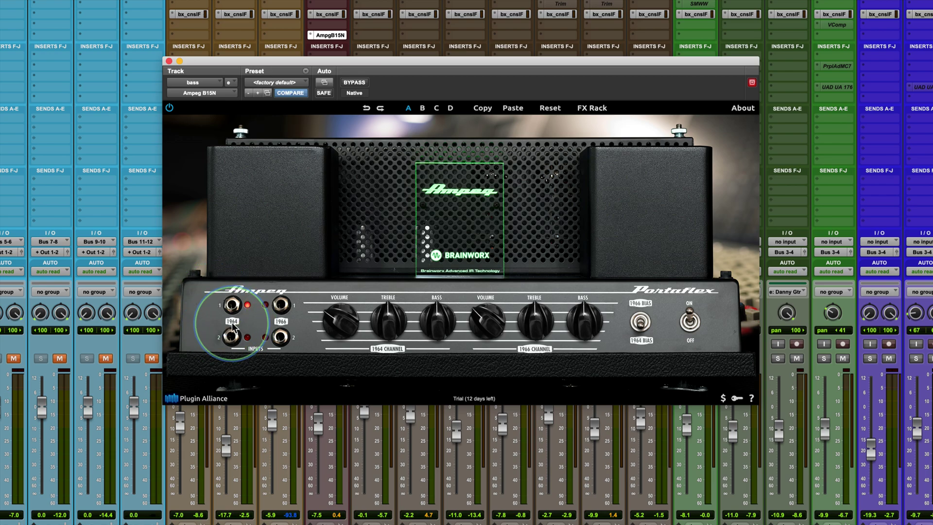
pyautogui.click(281, 305)
pyautogui.click(223, 306)
pyautogui.click(233, 343)
pyautogui.click(277, 340)
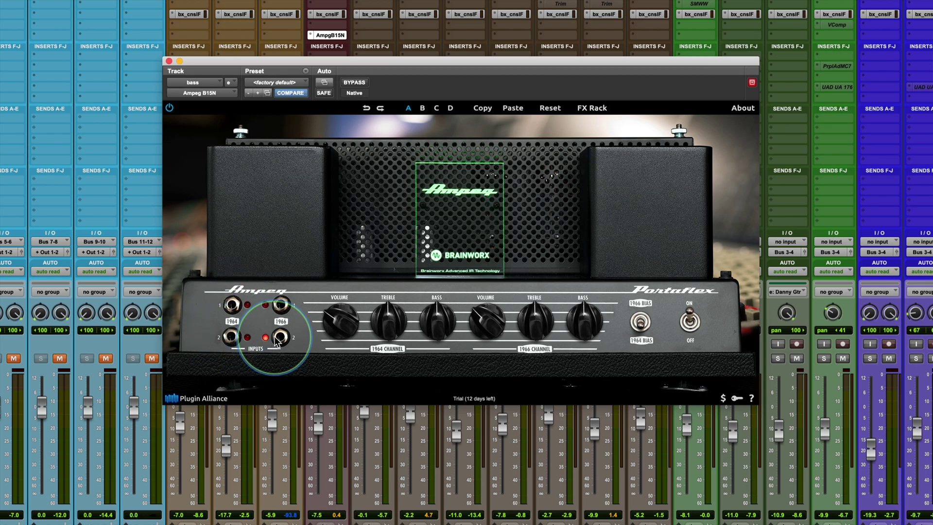
pyautogui.click(233, 306)
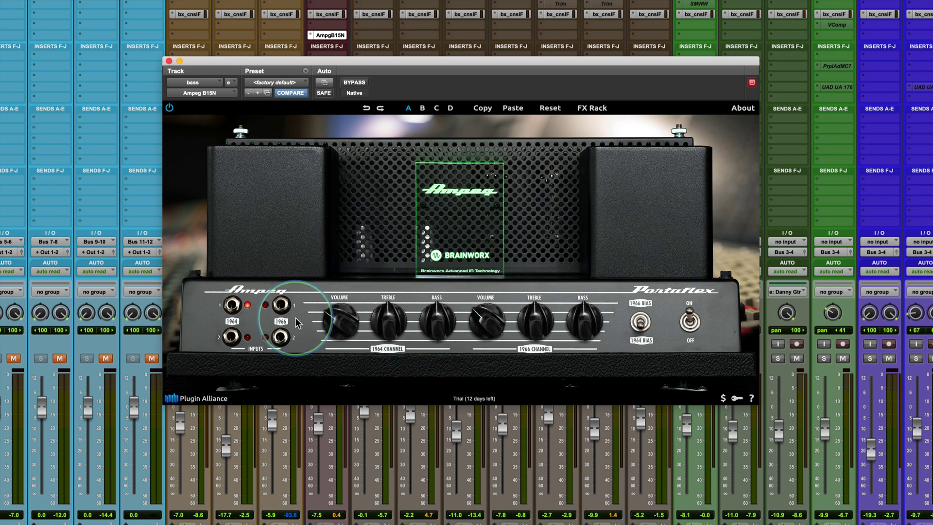
# Compare the 1966 and 1964 bias settings several times, finishing on 1964 bias.
pyautogui.click(642, 323)
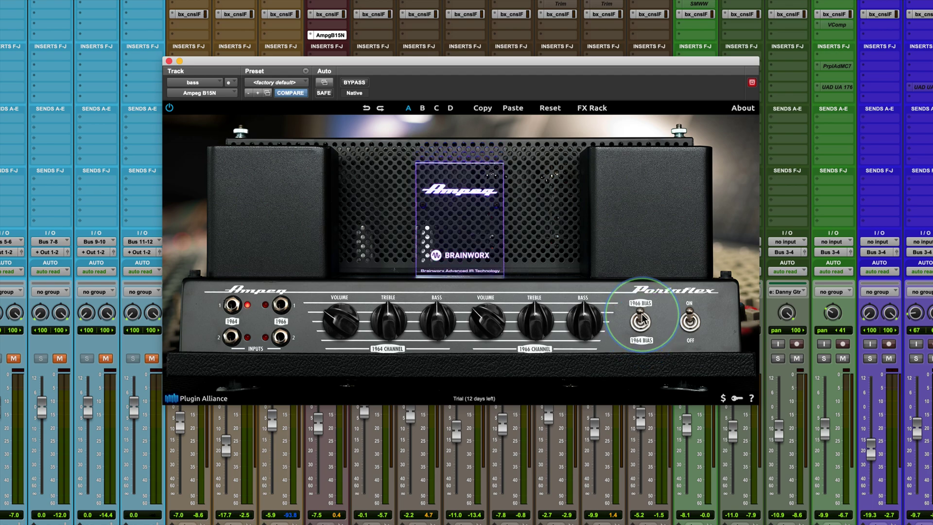
pyautogui.click(641, 323)
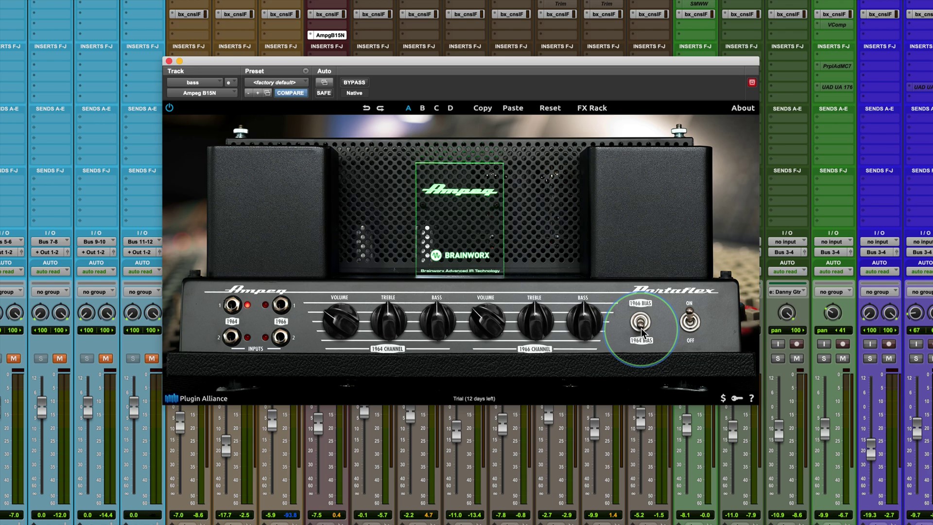
pyautogui.click(641, 323)
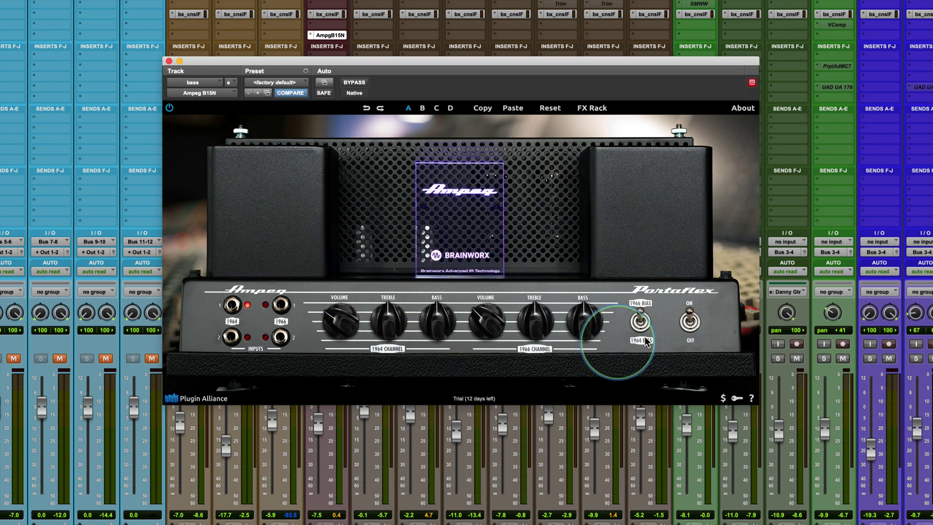
pyautogui.click(642, 321)
pyautogui.click(640, 318)
pyautogui.click(639, 322)
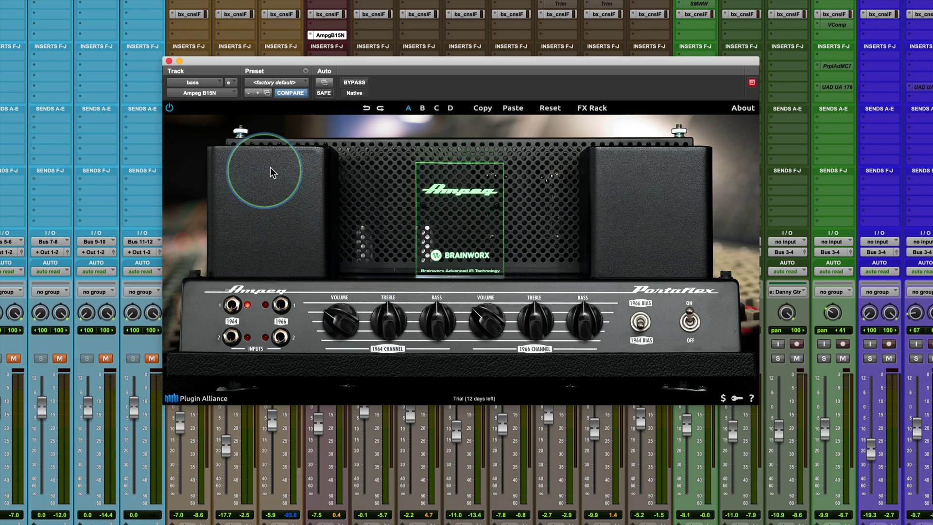
# Show the FX Rack and browse the list of Ampeg cabinets and recording chains, keeping 28 1x15 563.
pyautogui.click(592, 108)
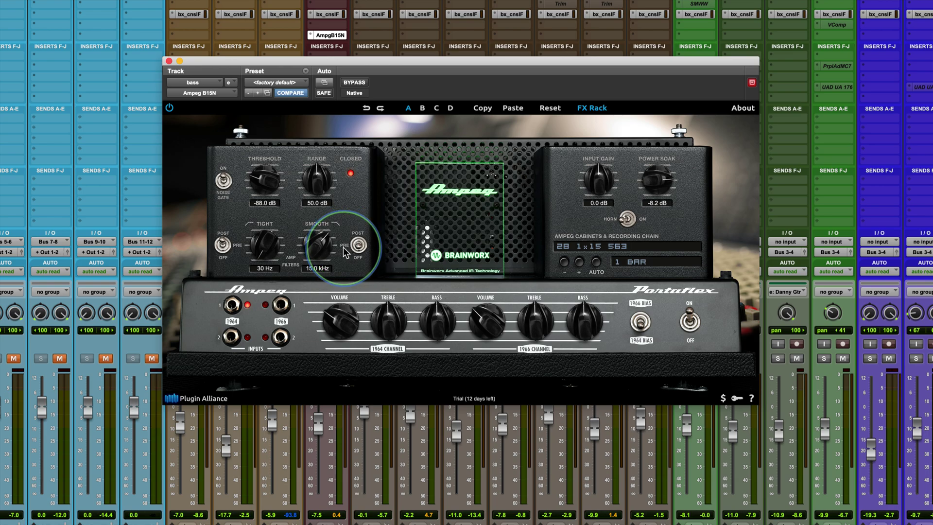
pyautogui.click(357, 229)
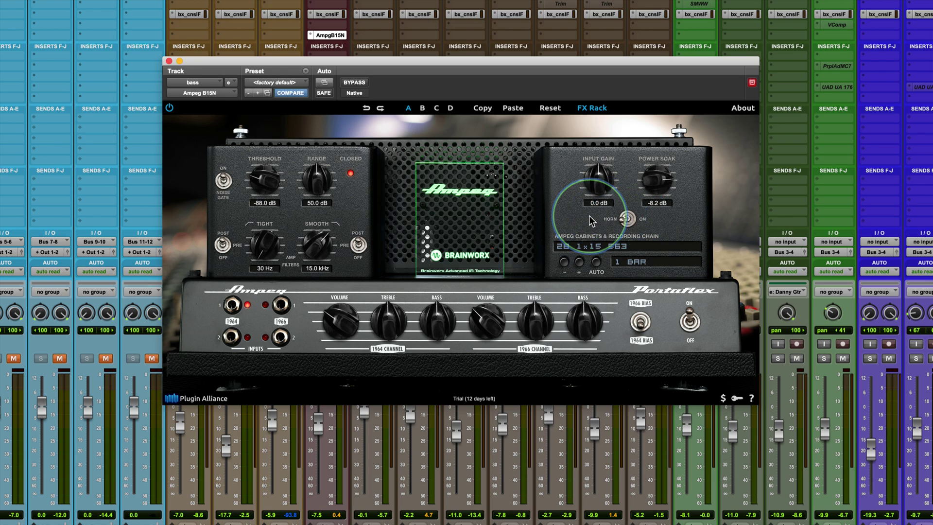
pyautogui.click(608, 246)
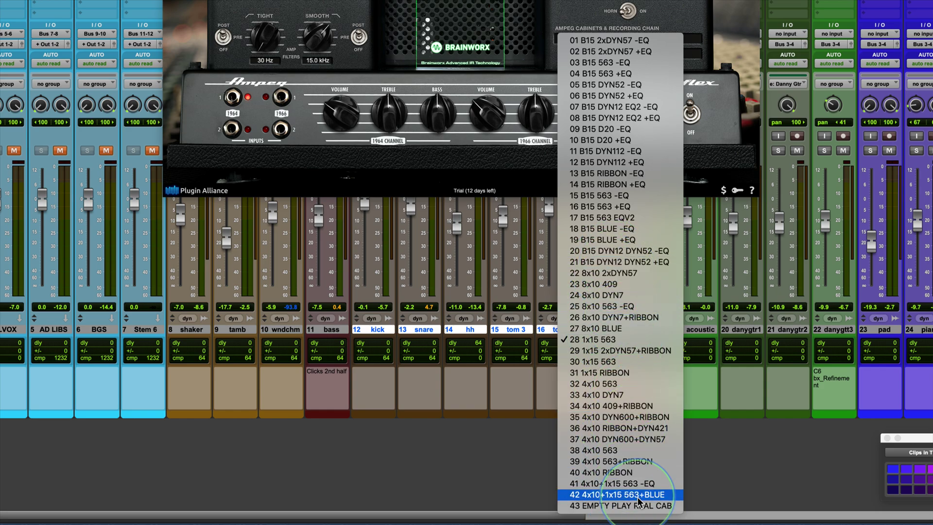
pyautogui.click(595, 17)
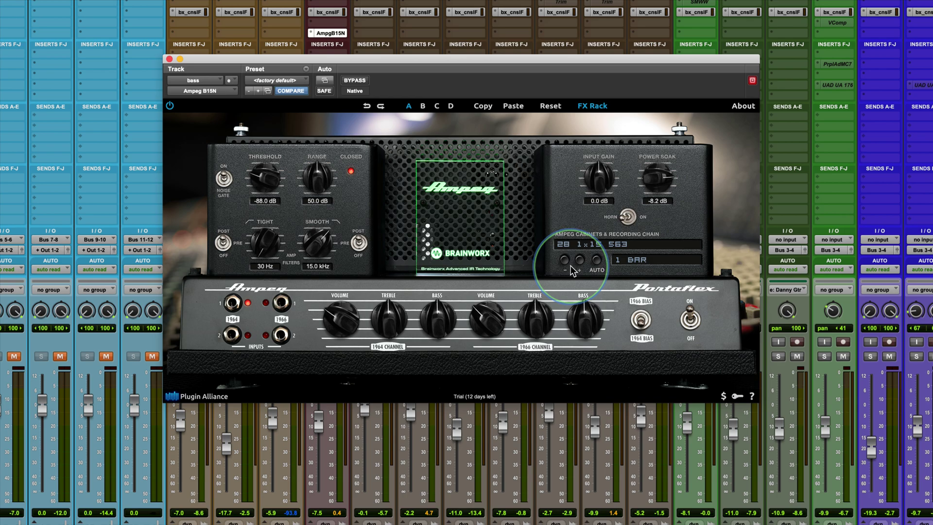
# Set the Power Soak to -8.0 dB and try 1966 input 1 before returning to 1964 input 1.
pyautogui.moveTo(660, 178); pyautogui.dragTo(660, 177)
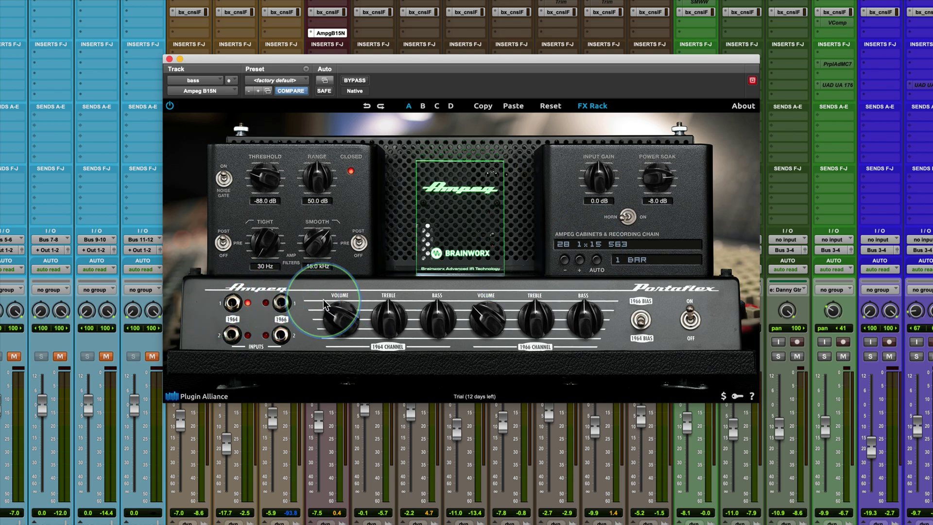
pyautogui.click(282, 304)
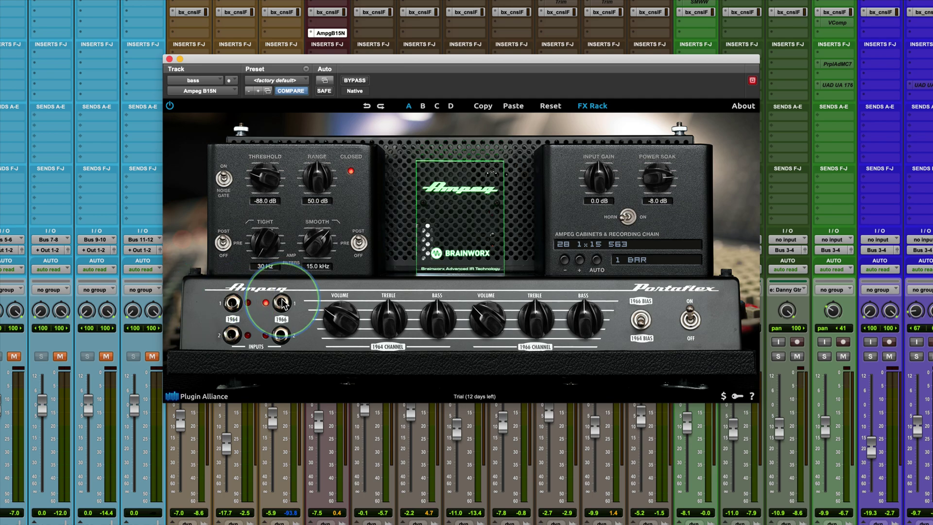
pyautogui.click(233, 303)
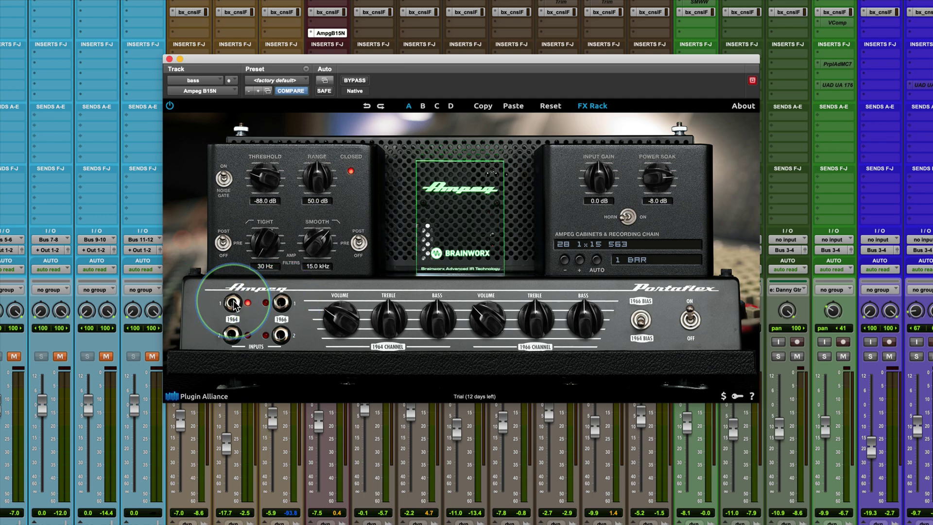
# Solo the bass track and recall an early memory location for playback, keeping the amp plugin window in view.
pyautogui.moveTo(379, 62); pyautogui.dragTo(558, 31)
pyautogui.click(317, 357)
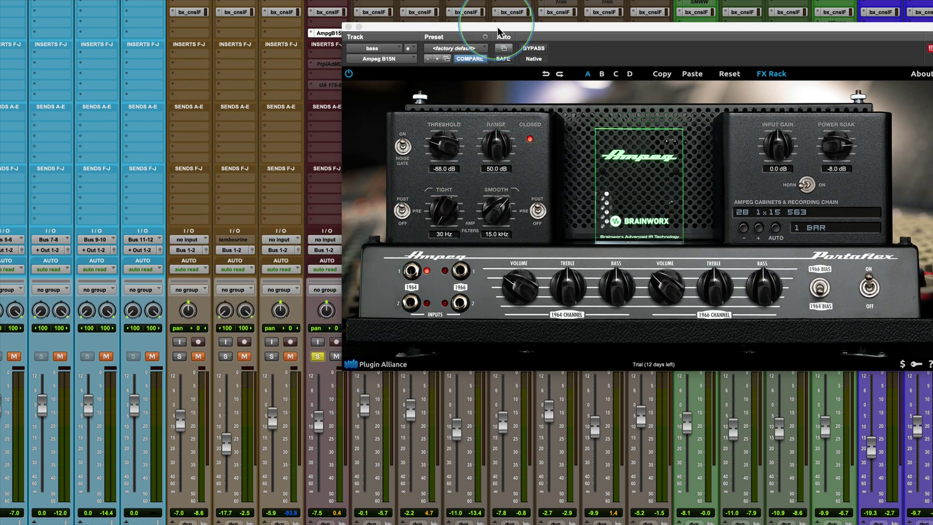
pyautogui.moveTo(548, 25); pyautogui.dragTo(368, 54)
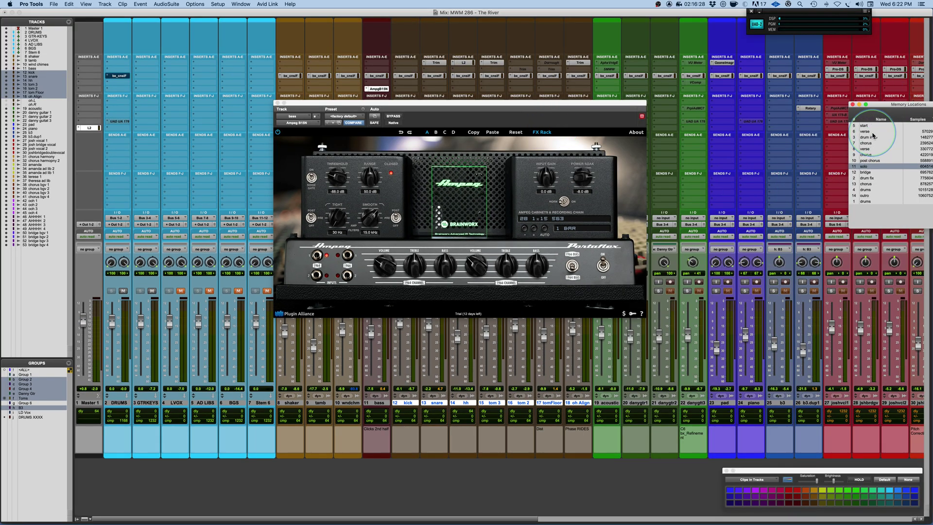
pyautogui.click(870, 137)
pyautogui.moveTo(545, 105); pyautogui.dragTo(624, 126)
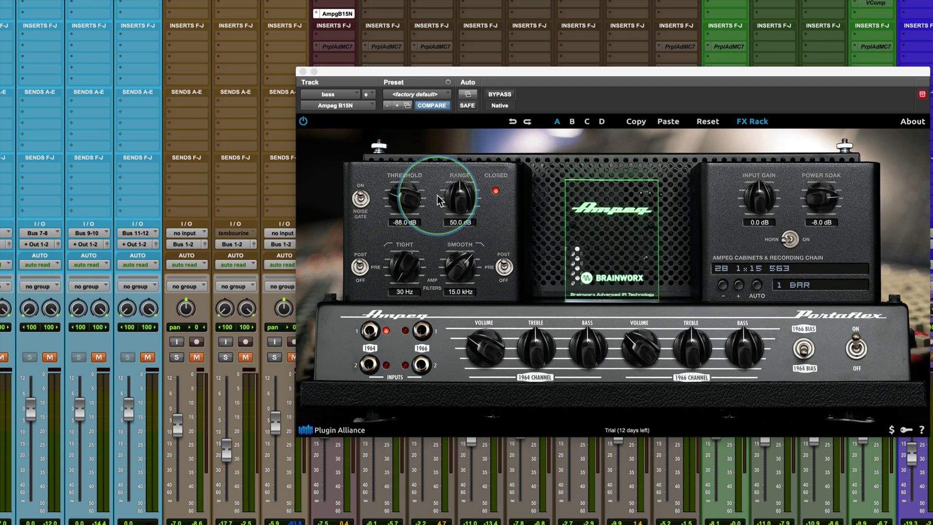
pyautogui.moveTo(537, 82); pyautogui.dragTo(455, 77)
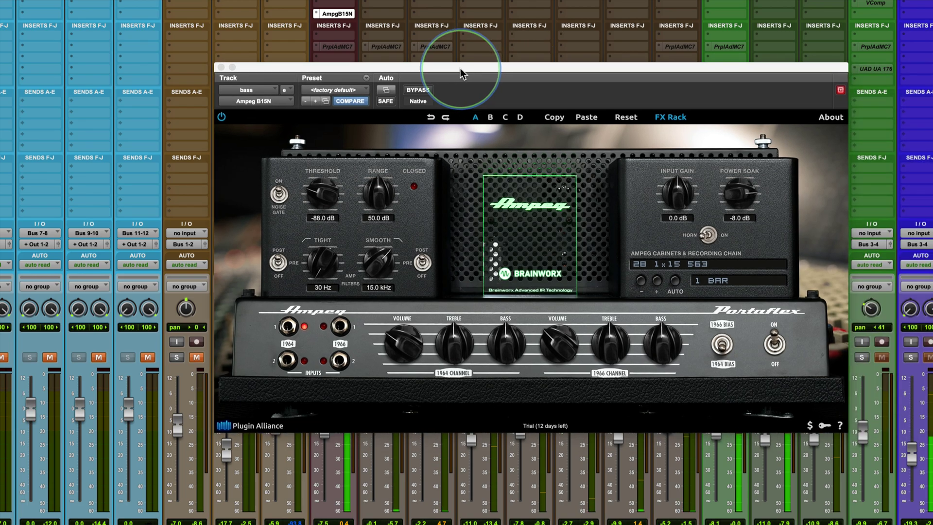
# Compare the bass with the Ampeg B15N plugin bypassed and active during playback, leaving it active.
pyautogui.click(221, 118)
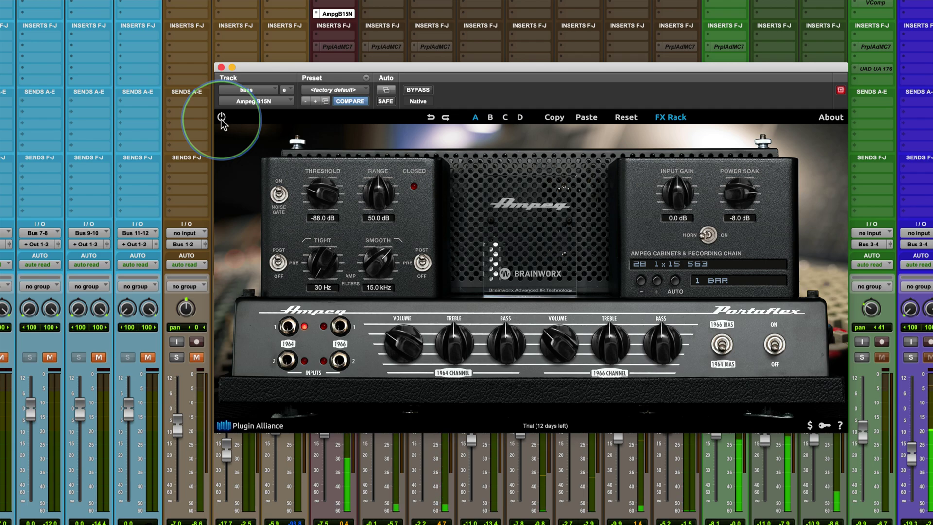
pyautogui.click(221, 118)
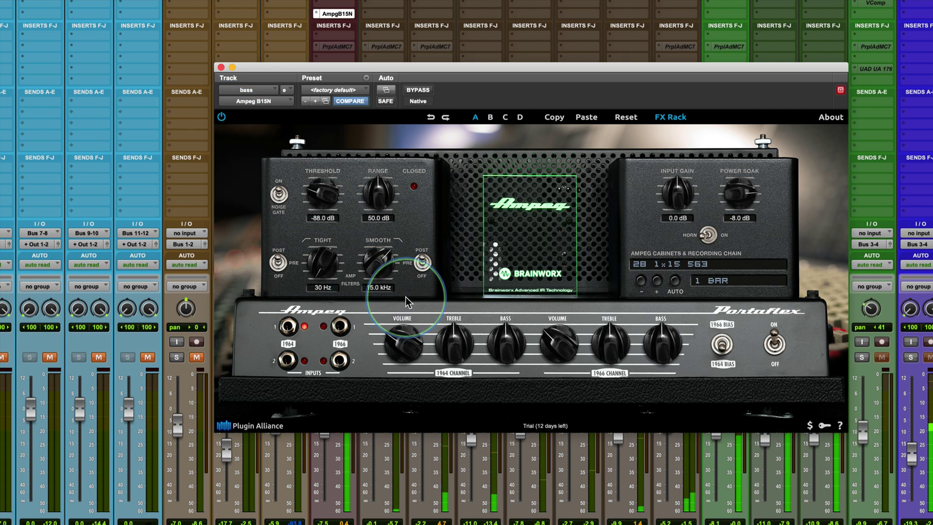
pyautogui.click(221, 118)
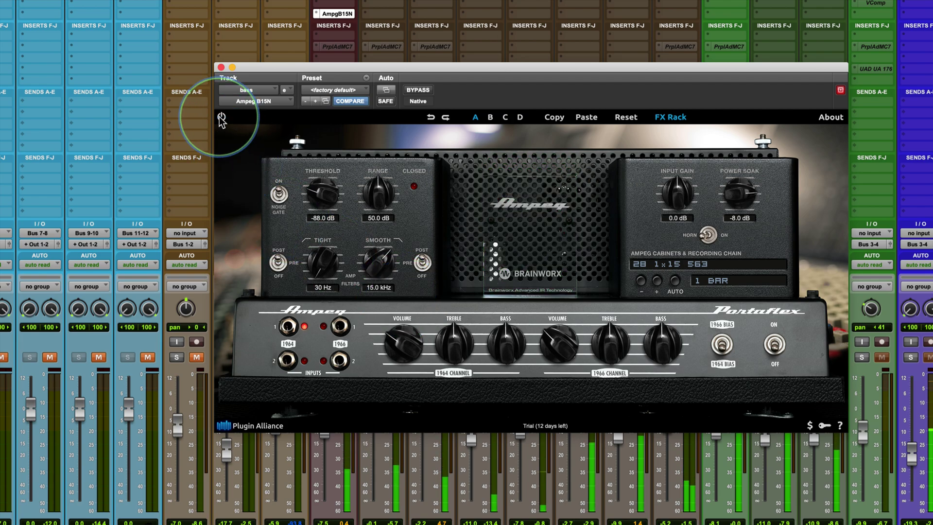
pyautogui.click(222, 118)
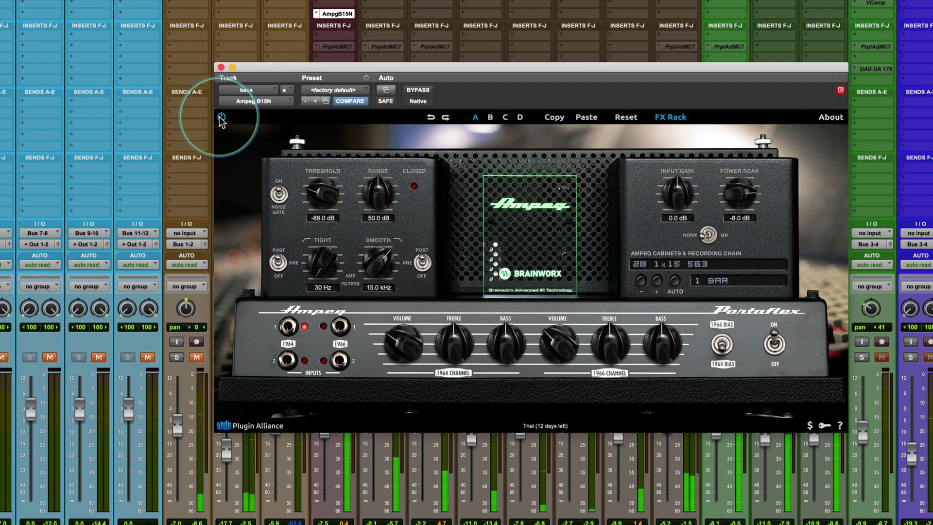
# Compare input 1 of the 1966 and 1964 channels during playback, finishing on 1966 input 1.
pyautogui.click(342, 327)
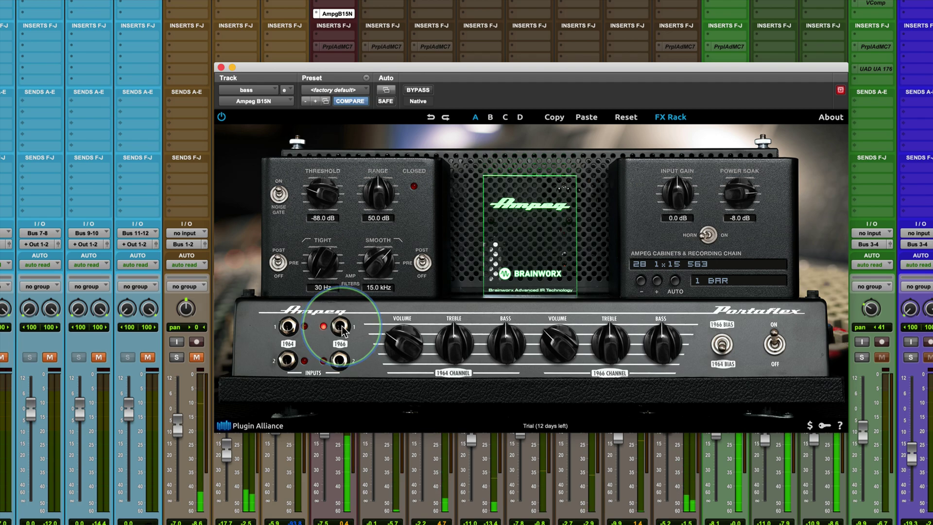
pyautogui.click(289, 327)
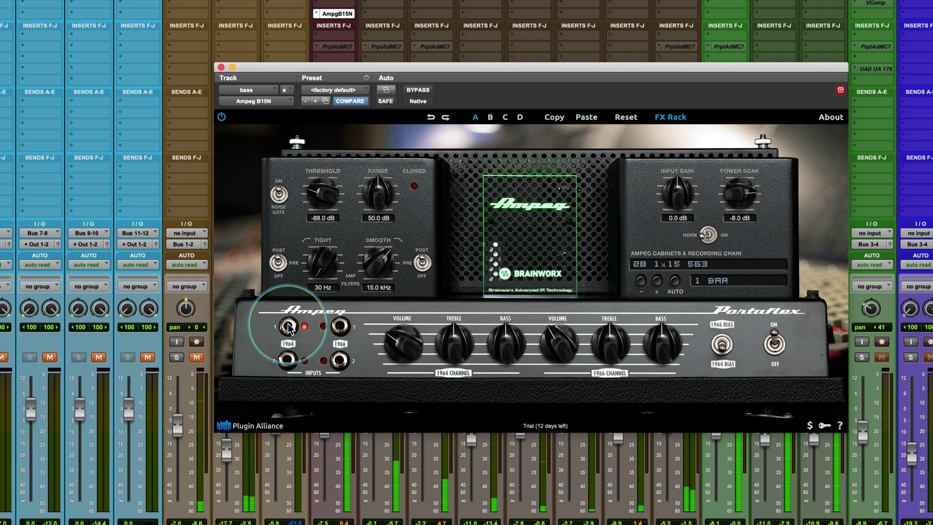
pyautogui.click(340, 330)
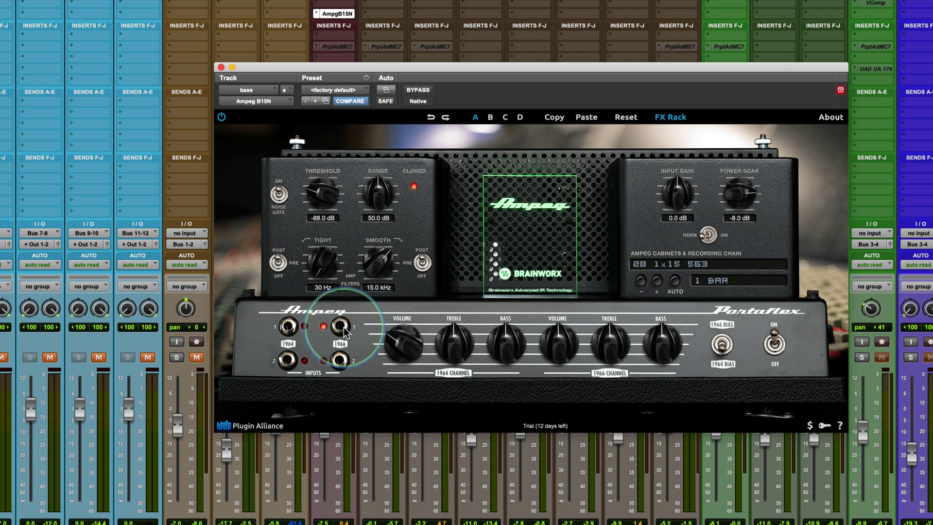
# Audition the 1966 bias against the 1964 bias through the 1966 channel, finishing on 1964 bias.
pyautogui.click(723, 346)
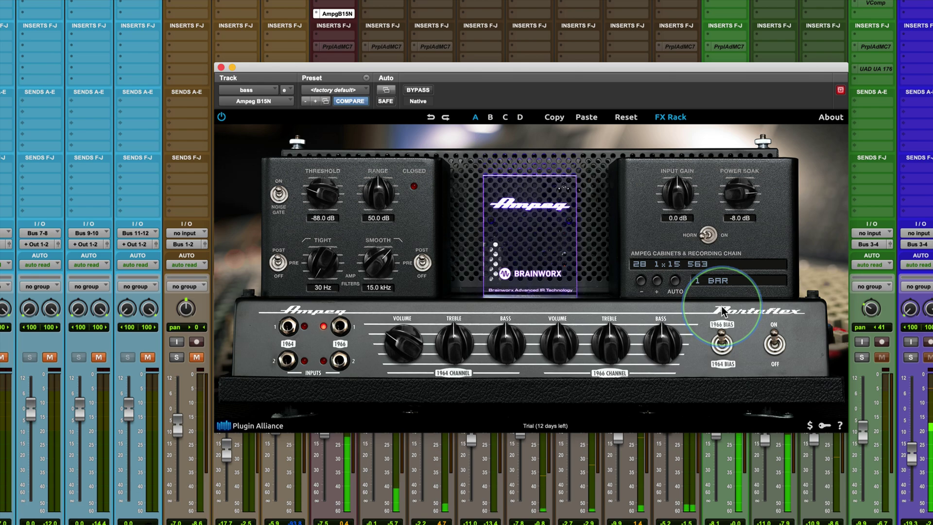
pyautogui.click(723, 343)
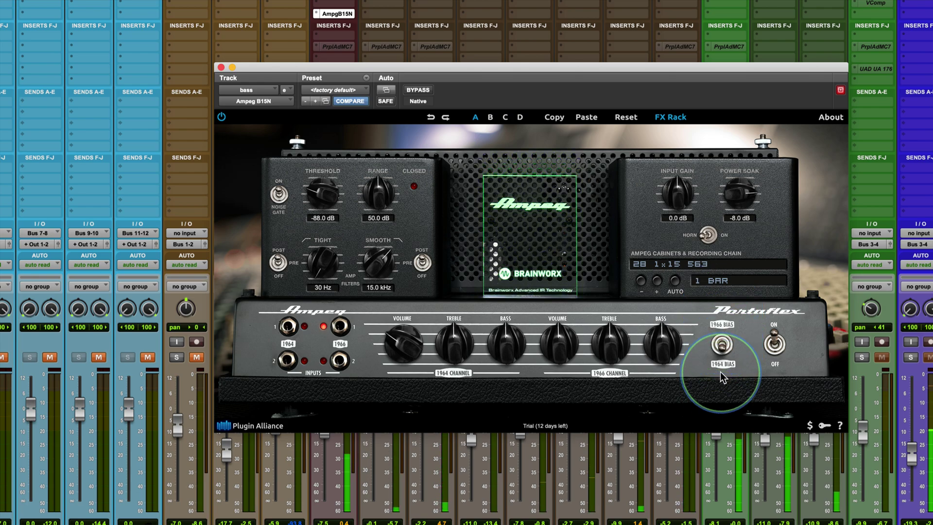
pyautogui.click(723, 344)
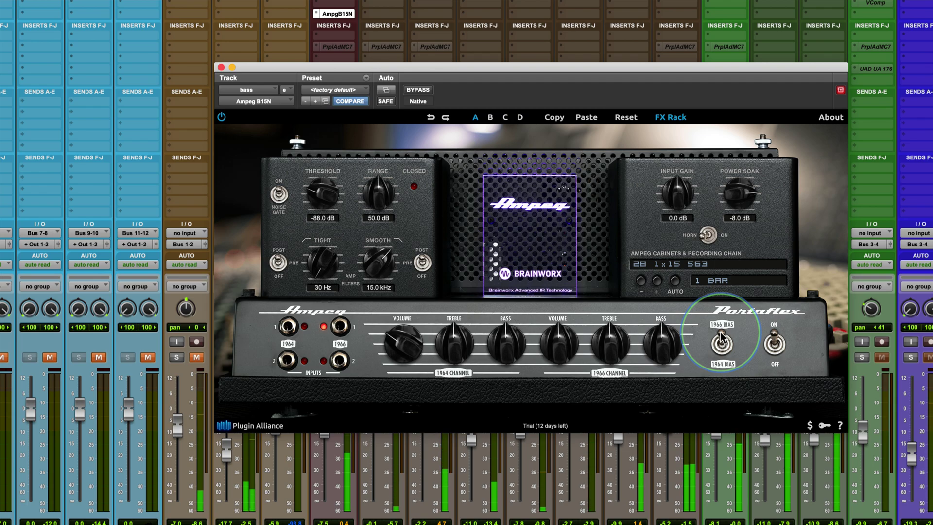
pyautogui.click(722, 331)
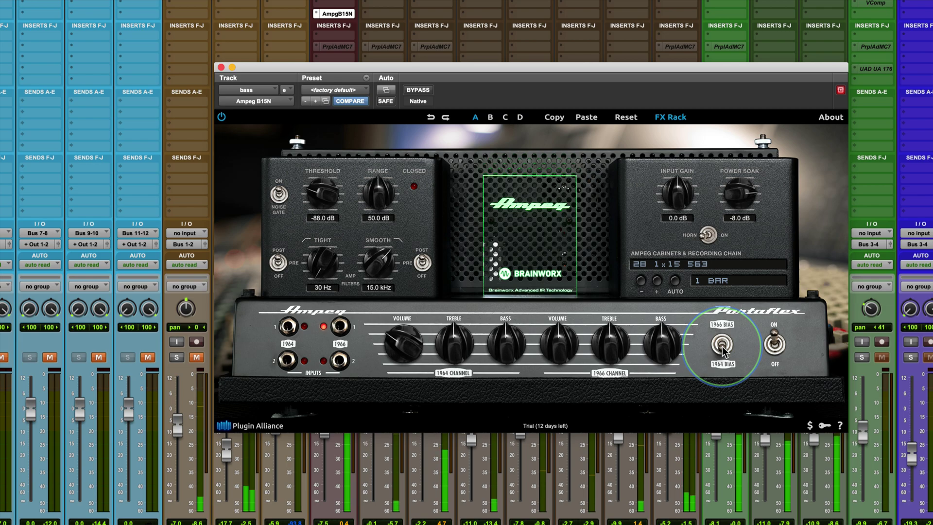
pyautogui.click(717, 347)
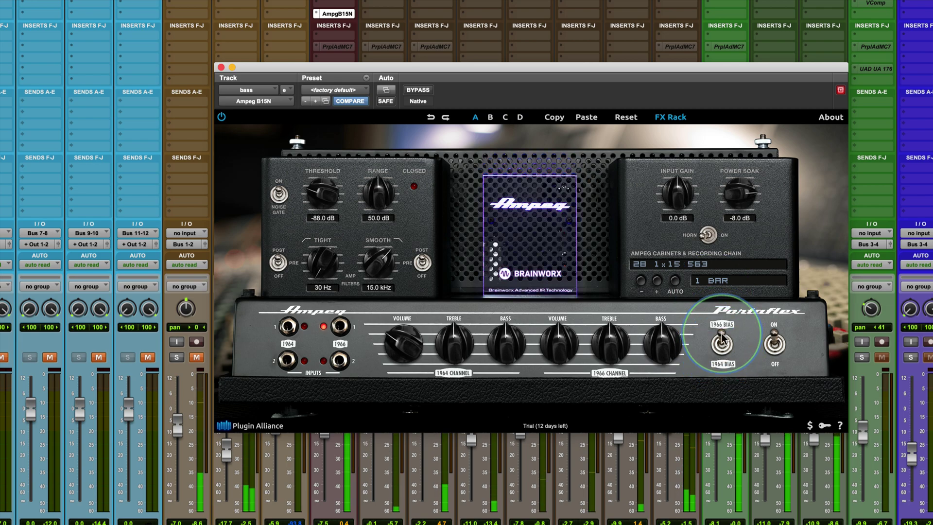
pyautogui.click(717, 347)
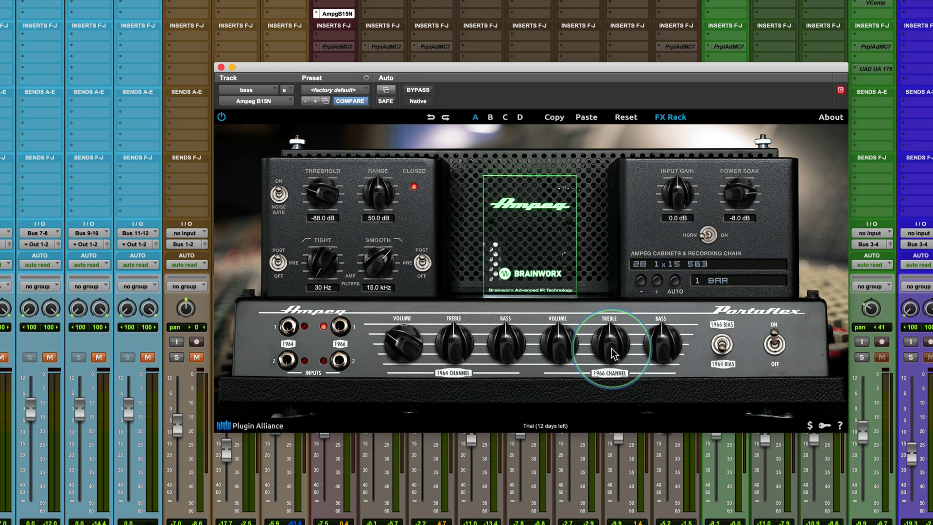
# Adjust the Treble of the 1966 channel while the bass plays.
pyautogui.moveTo(614, 354); pyautogui.dragTo(612, 332)
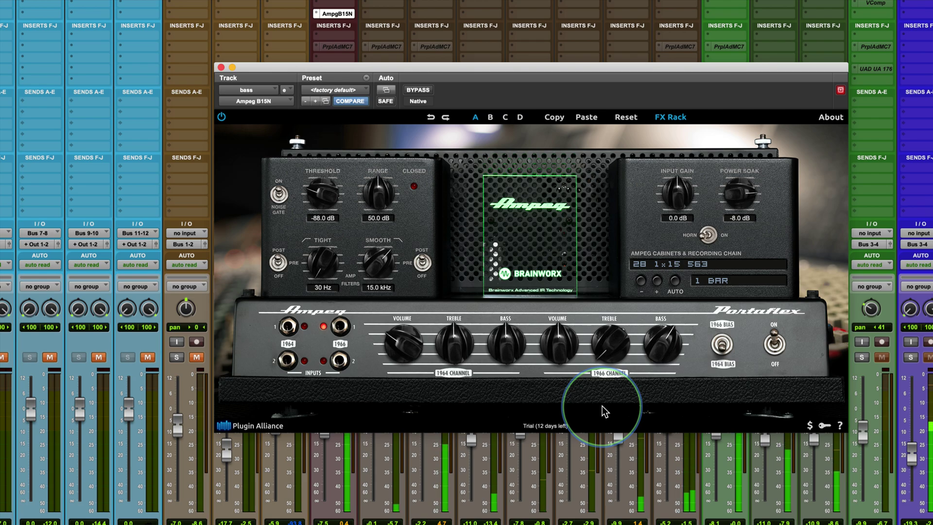
# Fine-tune the Treble of the 1966 channel, then compare the bass with the amp bypassed and active, leaving it active.
pyautogui.moveTo(601, 360); pyautogui.dragTo(601, 351)
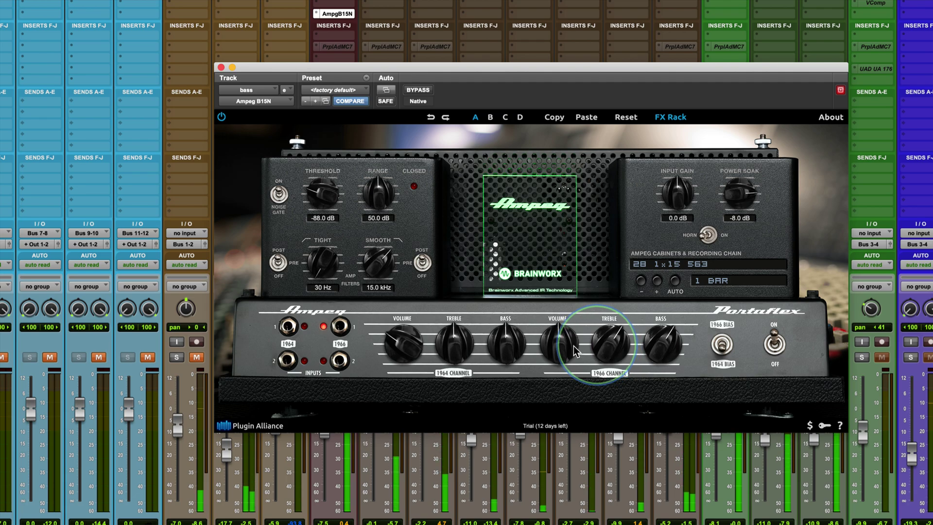
pyautogui.click(221, 117)
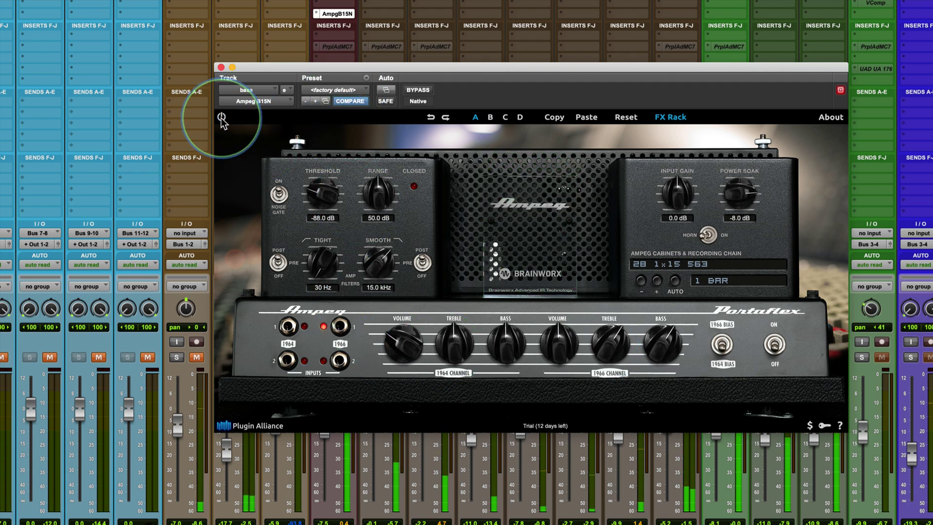
pyautogui.click(221, 117)
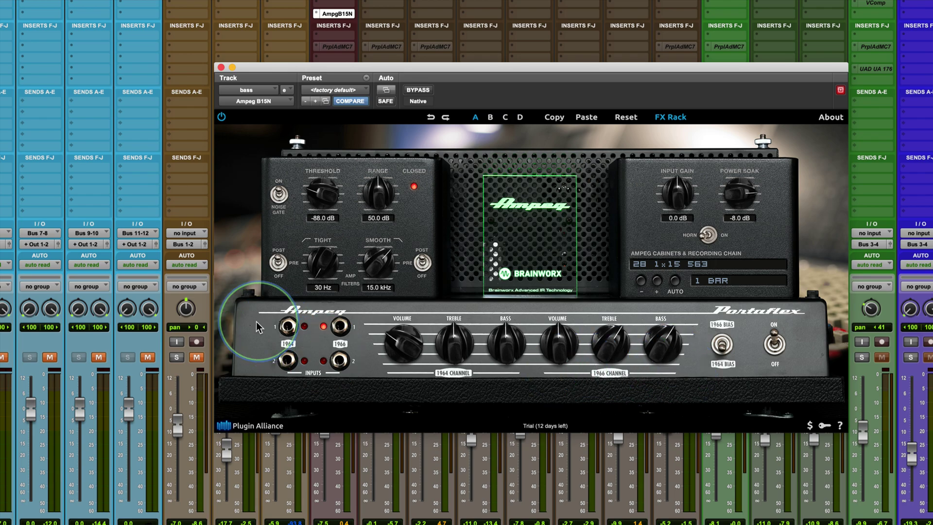
# Adjust the 1964 channel's Treble and compare 1964 input 1 against 1966 input 1, finishing on 1966 input 1.
pyautogui.click(289, 326)
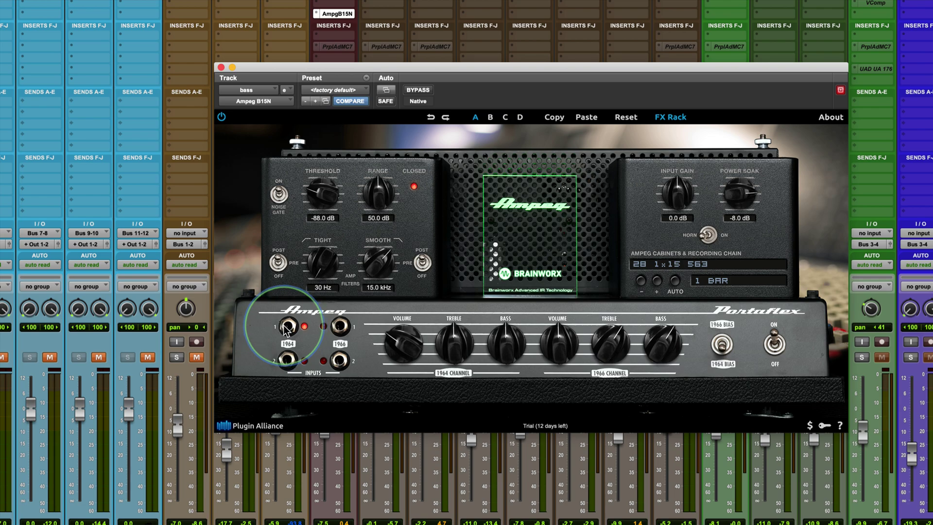
pyautogui.moveTo(457, 348); pyautogui.dragTo(498, 350)
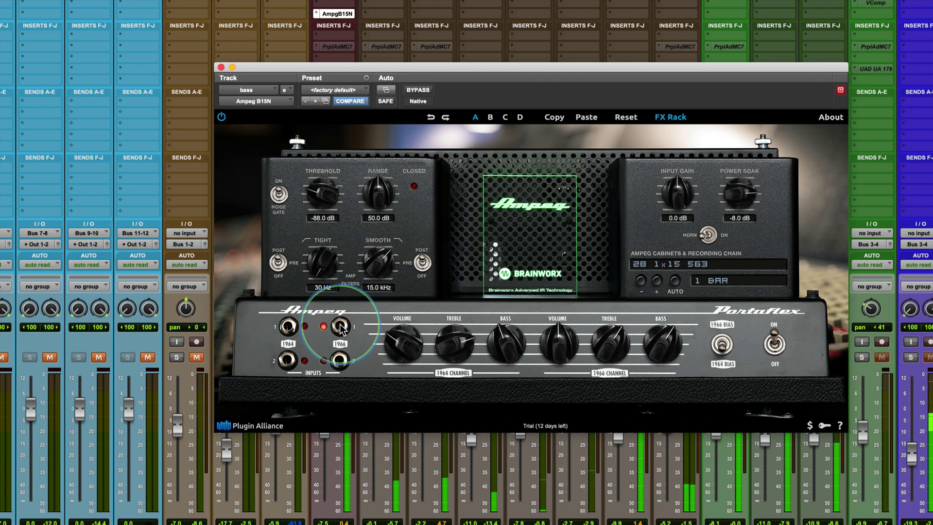
pyautogui.click(288, 327)
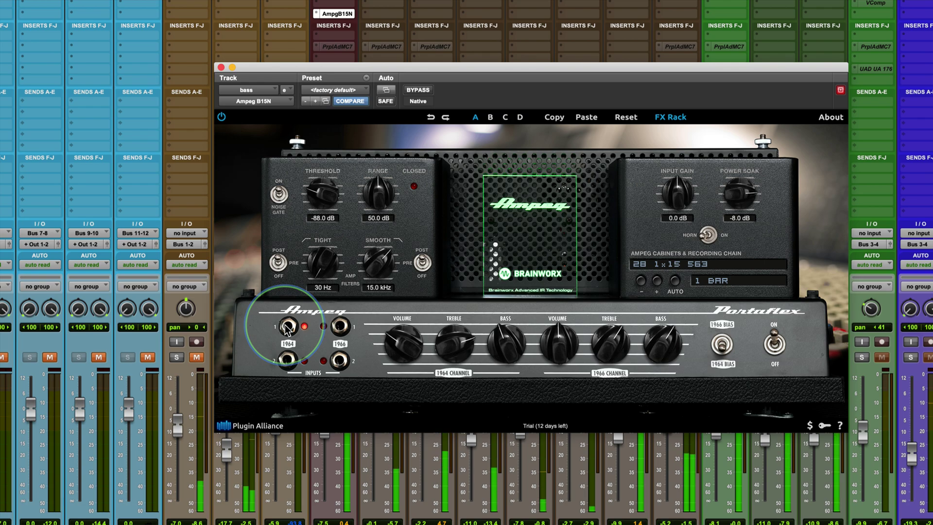
pyautogui.click(340, 331)
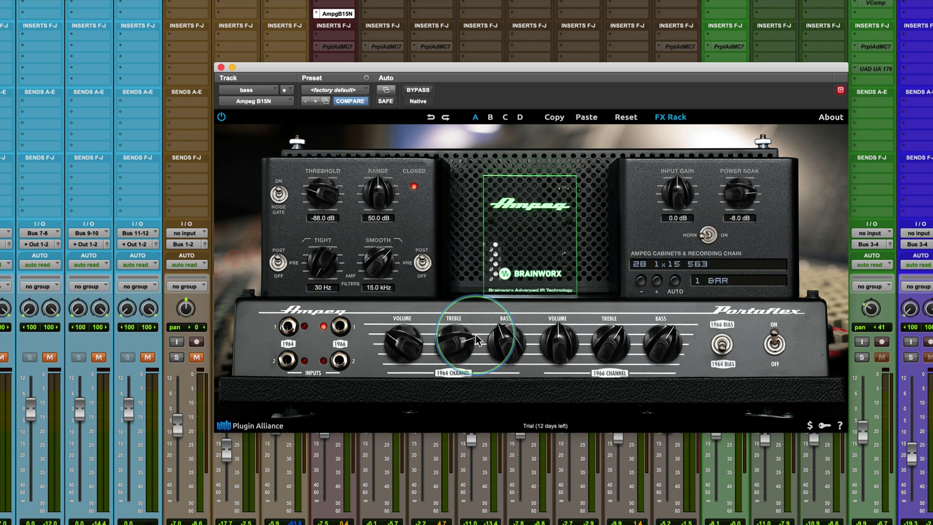
# Load the recording chain 01 B15 2xDYN57 -EQ and look through the available cabinet chains, keeping that one.
pyautogui.click(676, 265)
pyautogui.click(677, 266)
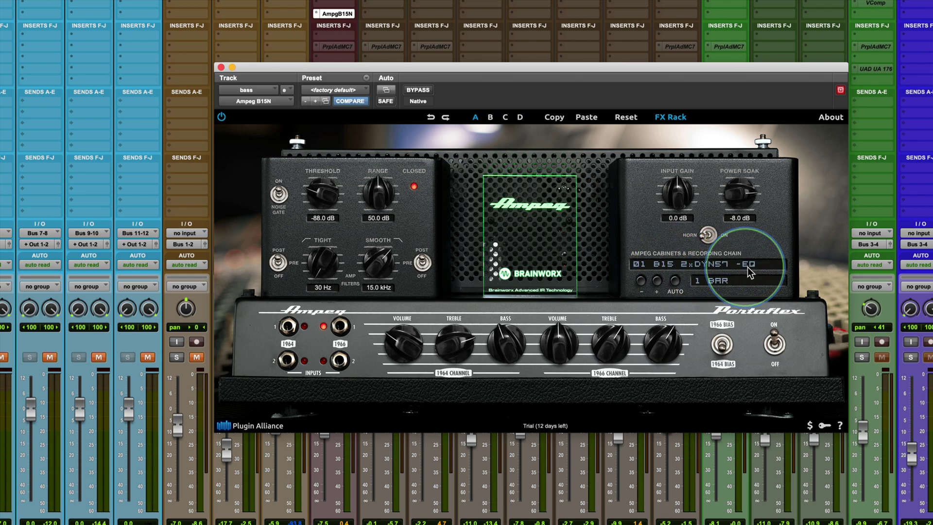
pyautogui.click(707, 271)
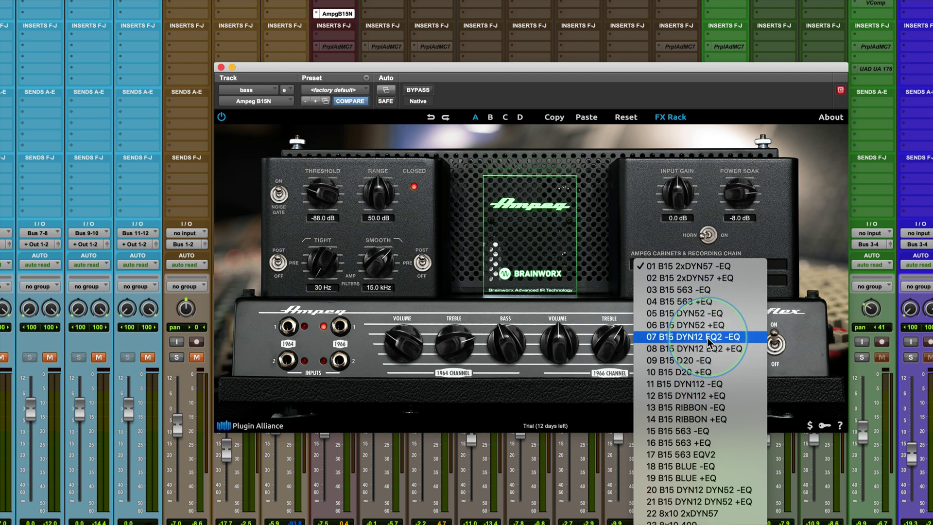
pyautogui.click(680, 267)
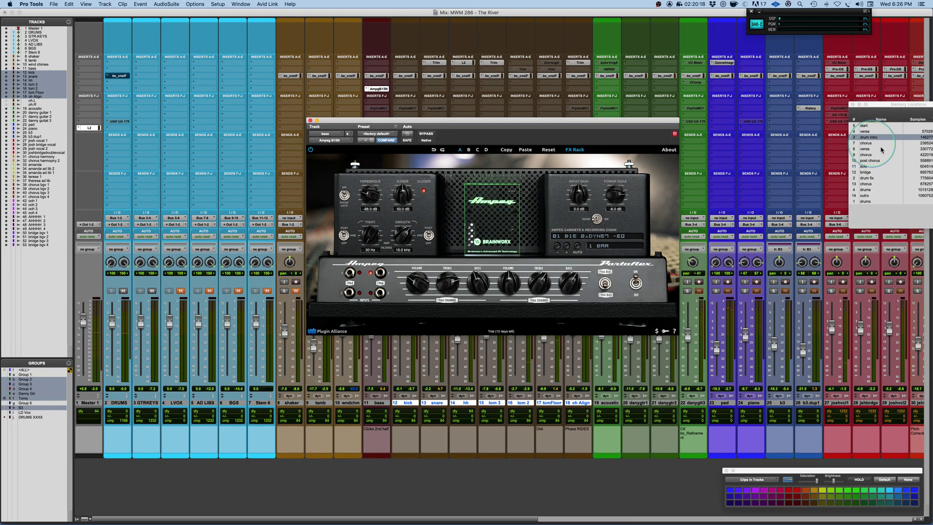
# Play from the chorus marker and audition recording chains 02 to 05, settling on 04 B15 563 +EQ for setting A.
pyautogui.click(869, 143)
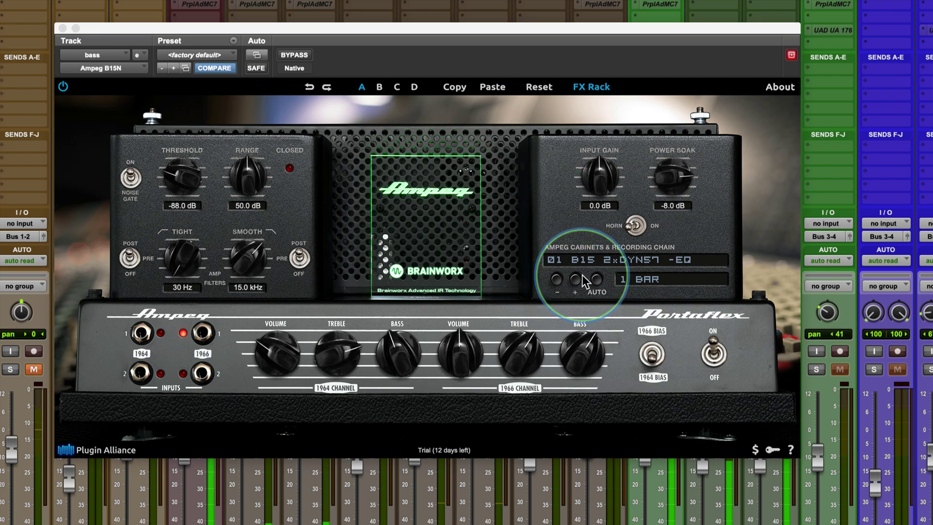
pyautogui.click(576, 280)
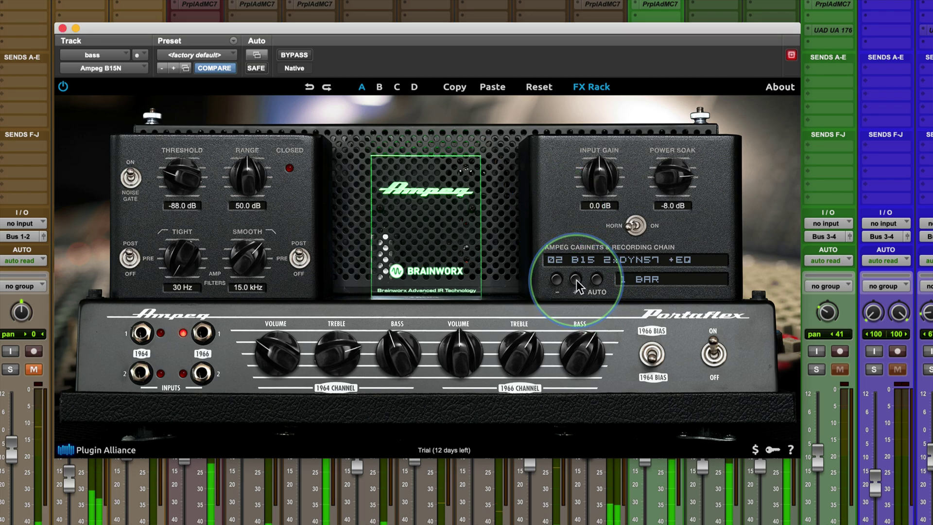
pyautogui.click(577, 280)
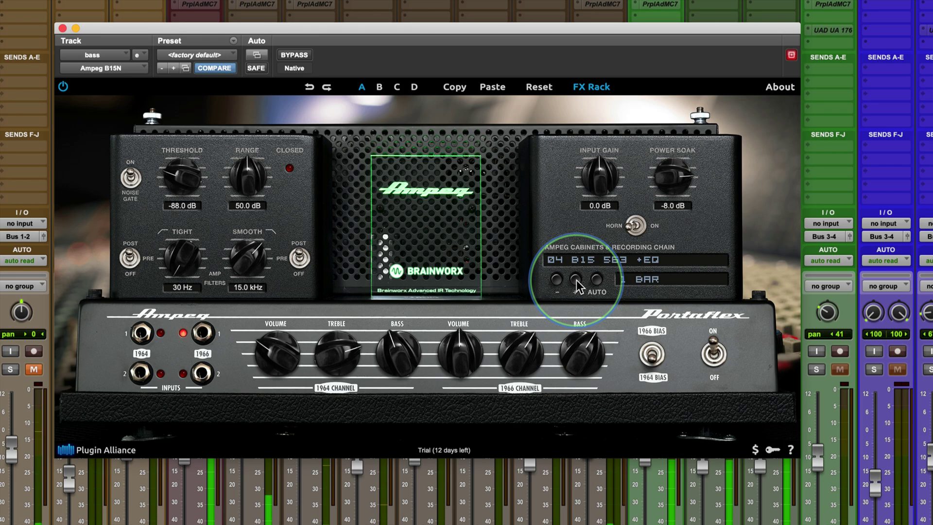
pyautogui.click(577, 281)
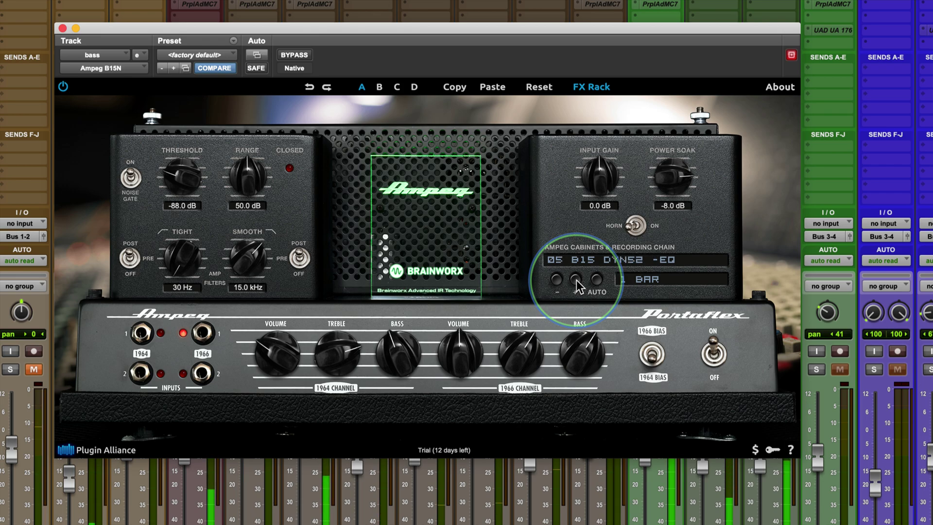
pyautogui.click(558, 281)
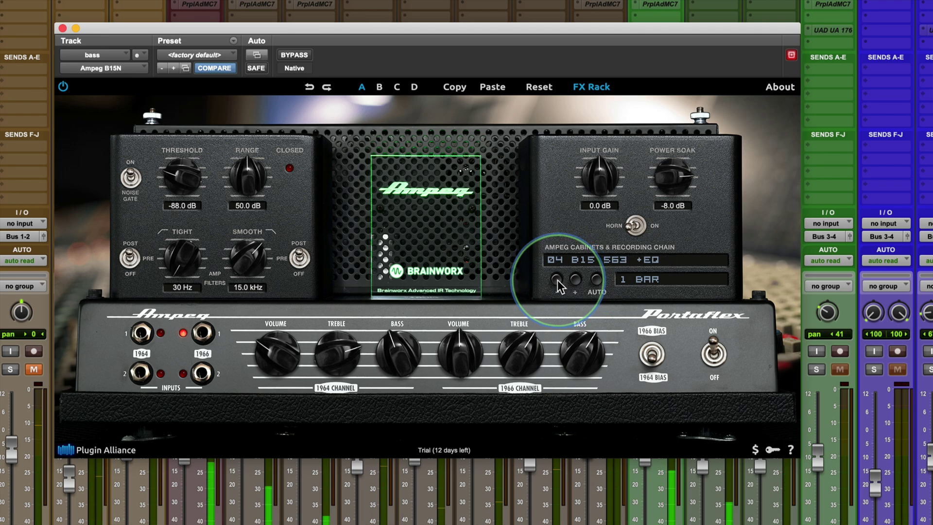
# Copy setting A into setting B and step through the following recording chains, settling on 10 B15 D20 +EQ.
pyautogui.click(379, 89)
pyautogui.click(491, 90)
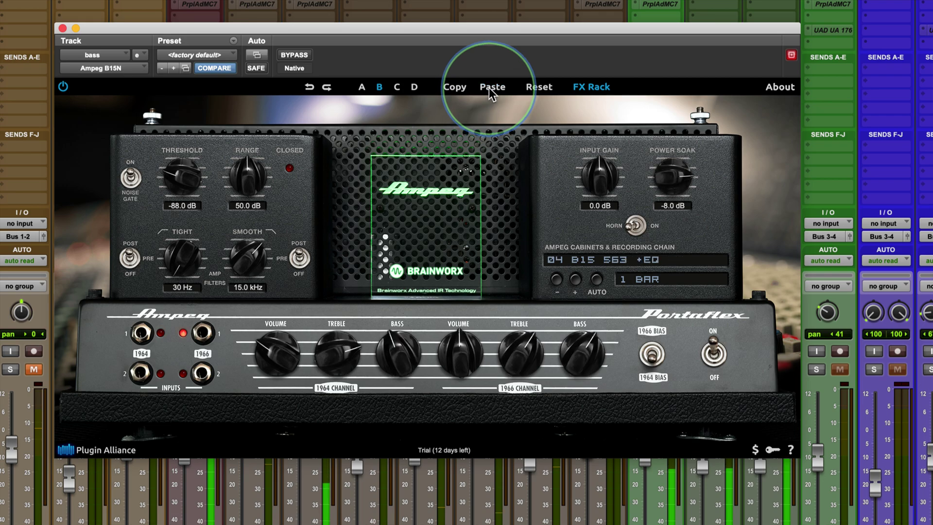
pyautogui.click(576, 281)
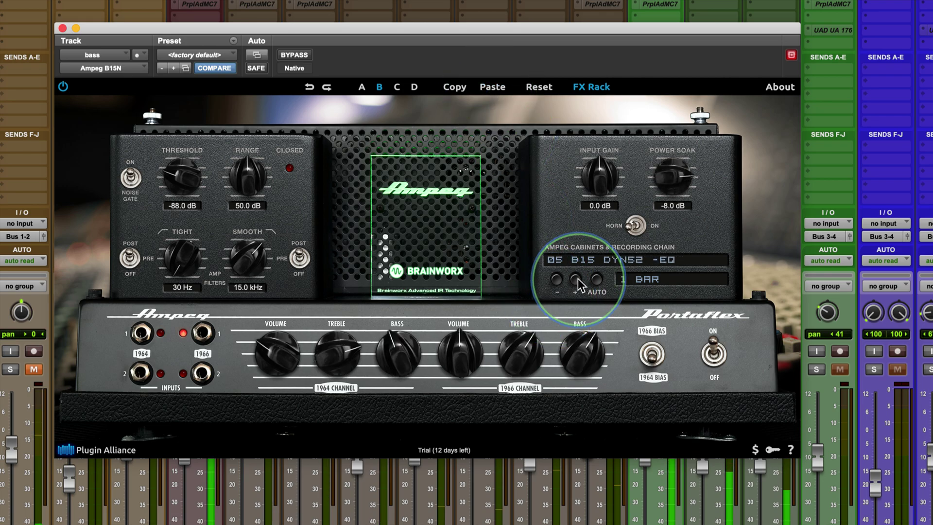
pyautogui.click(578, 280)
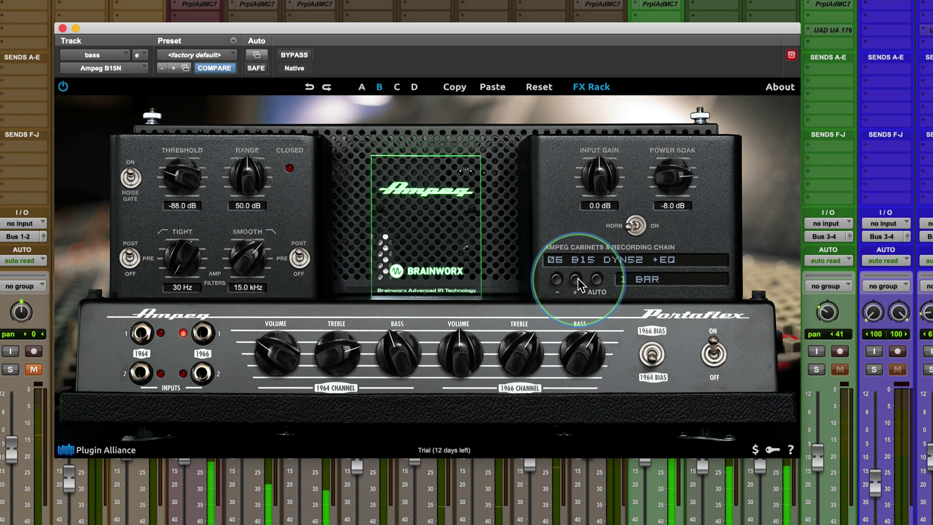
pyautogui.click(577, 280)
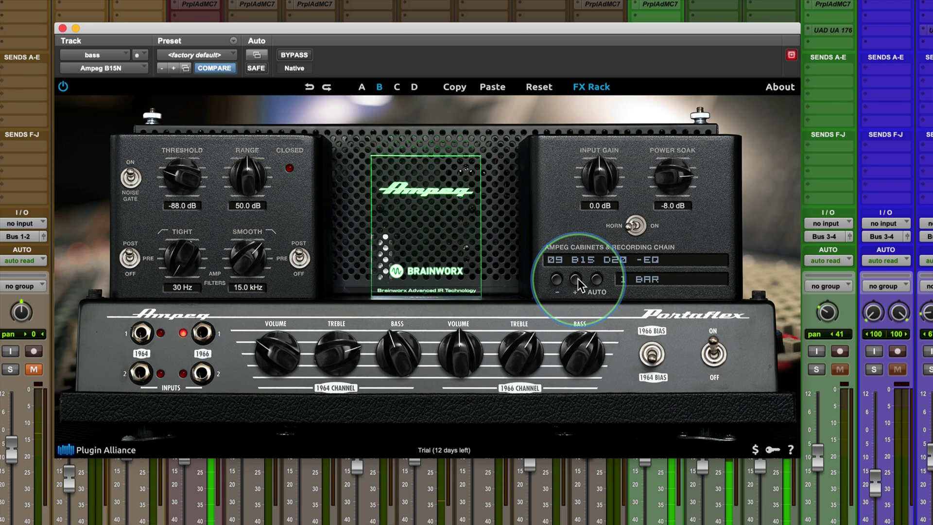
pyautogui.click(578, 279)
# Carry setting B over to setting C and audition further recording chains, settling on 13 B15 RIBBON -EQ.
pyautogui.click(401, 89)
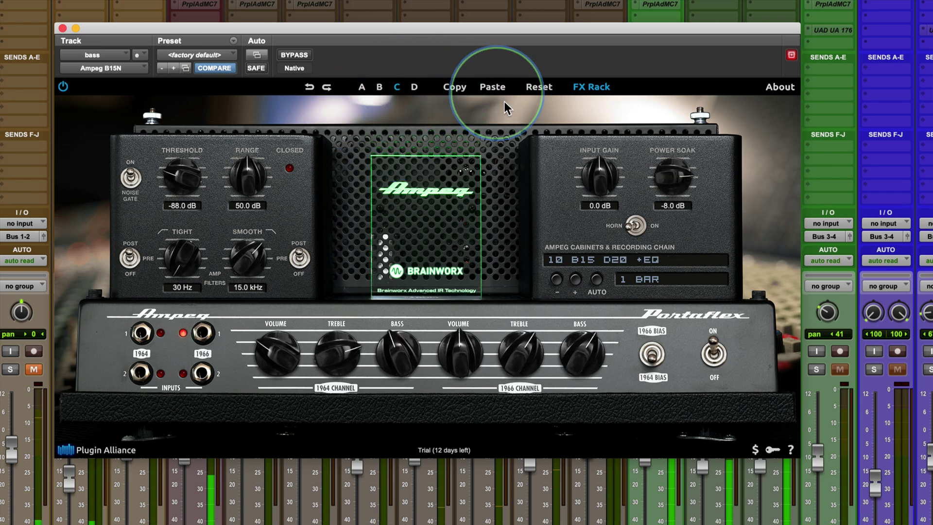
pyautogui.click(576, 280)
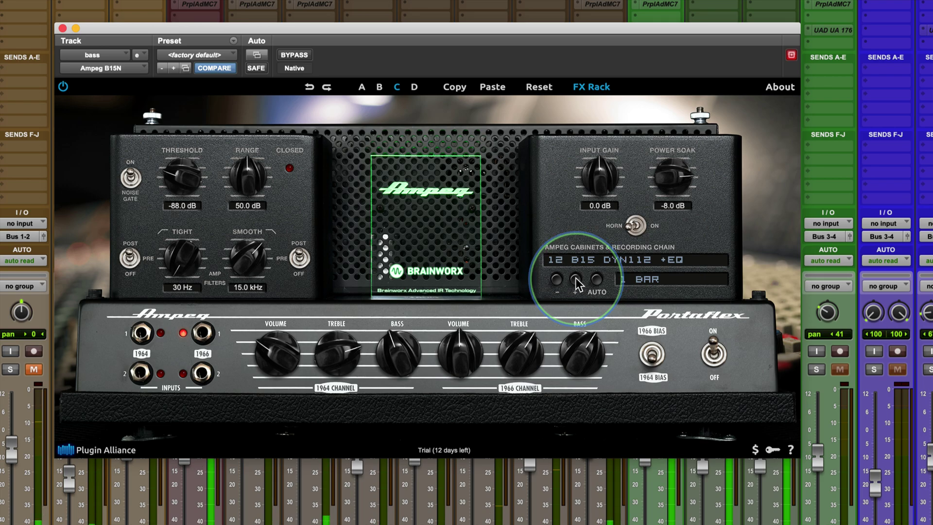
pyautogui.click(577, 280)
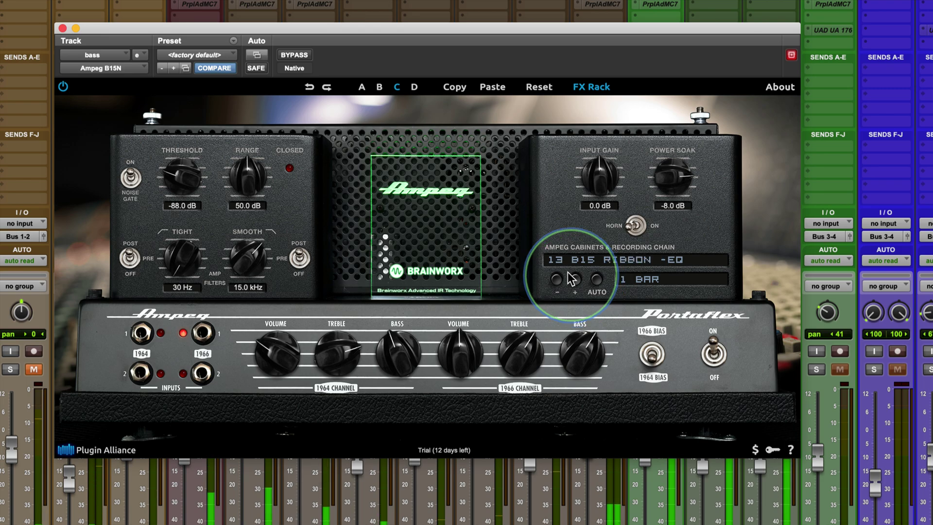
# Carry setting C over to setting D and audition the 8x10 chains from 22 8x10 2xDYN57, settling on 25 8x10 563 -EQ.
pyautogui.click(415, 87)
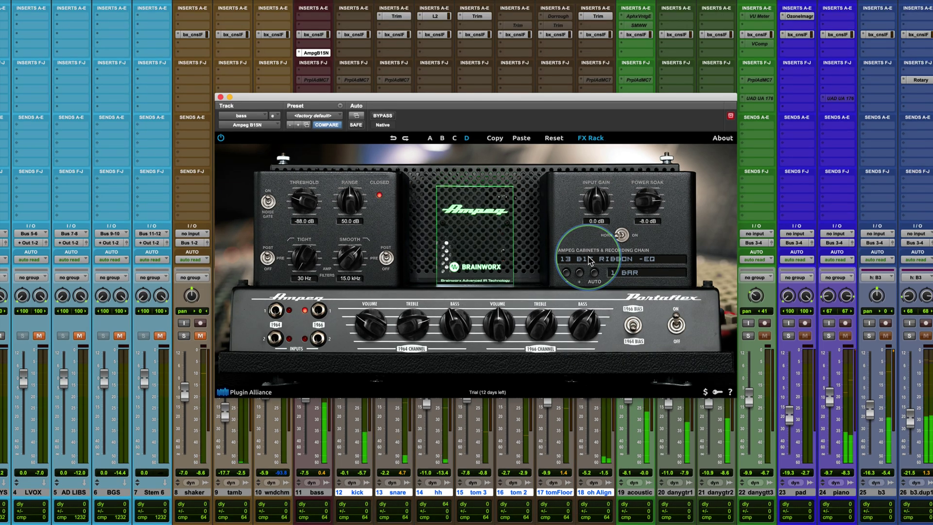
pyautogui.click(590, 260)
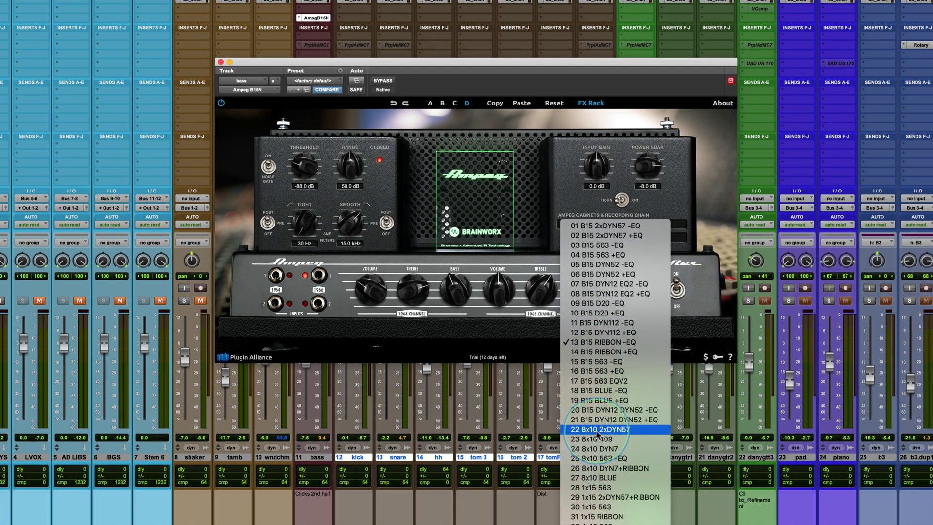
pyautogui.click(599, 429)
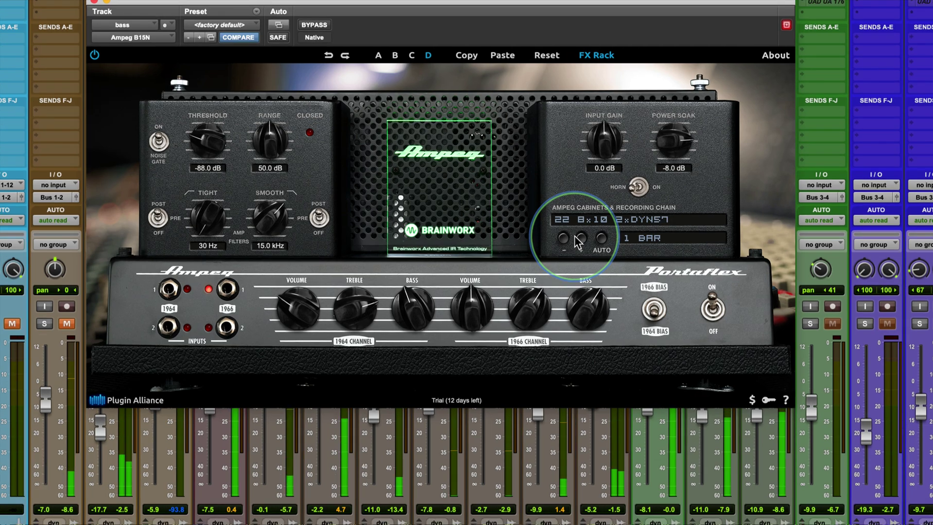
pyautogui.click(581, 238)
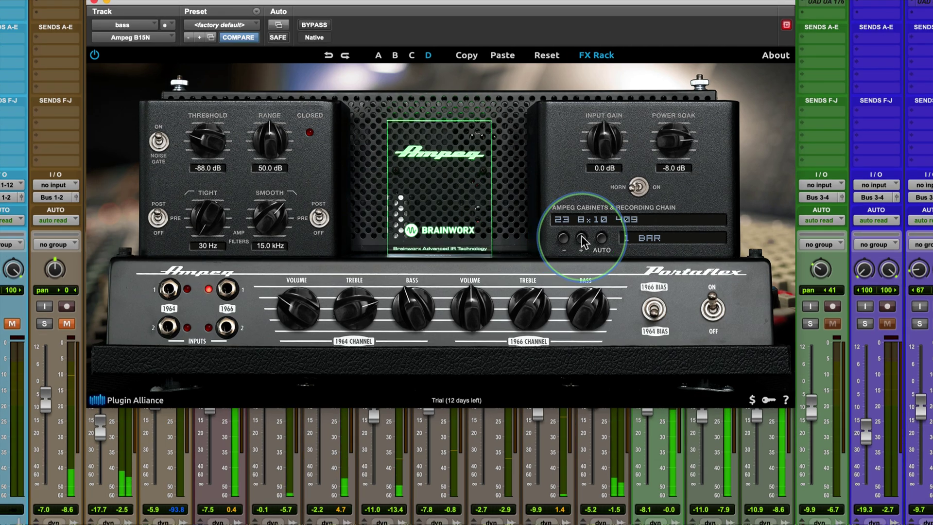
pyautogui.click(582, 238)
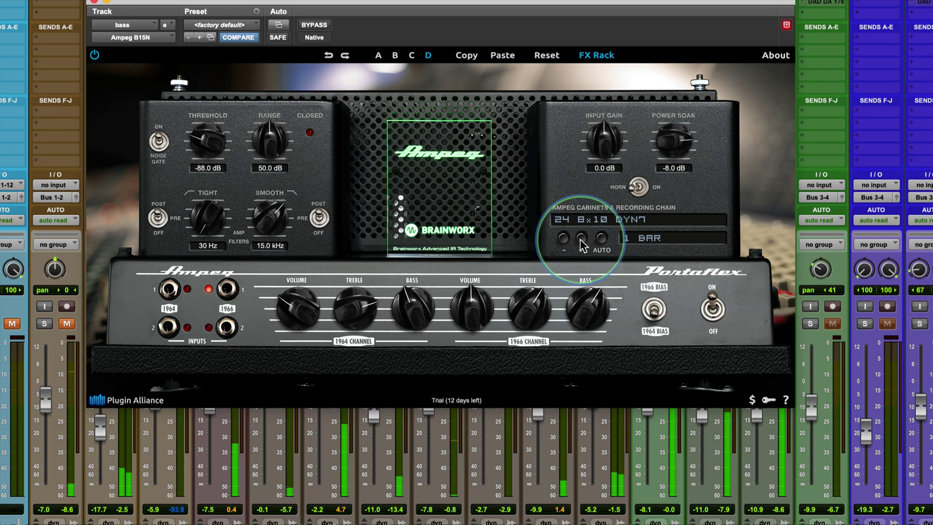
pyautogui.click(582, 239)
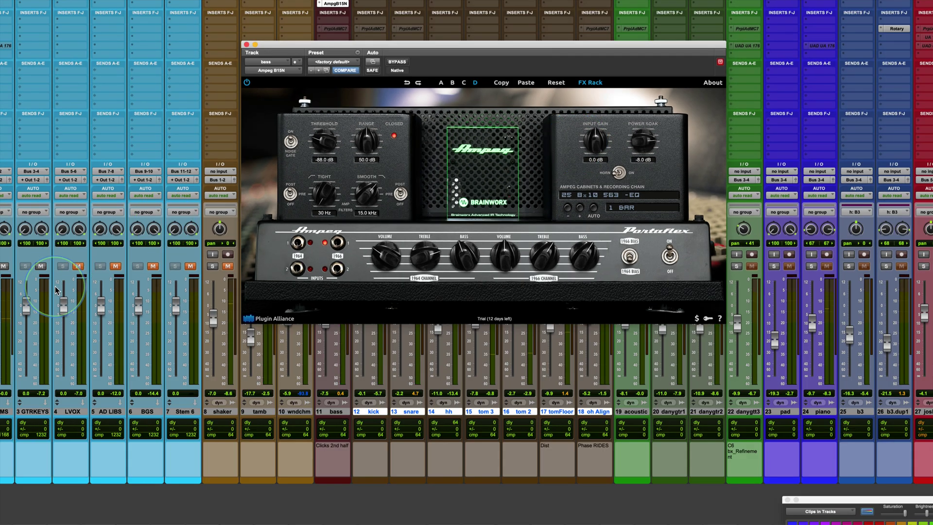
# Move the plugin window off the bass channel, unsolo the bass track and raise its fader to -3.8 dB in the mix.
pyautogui.moveTo(362, 45); pyautogui.dragTo(506, 49)
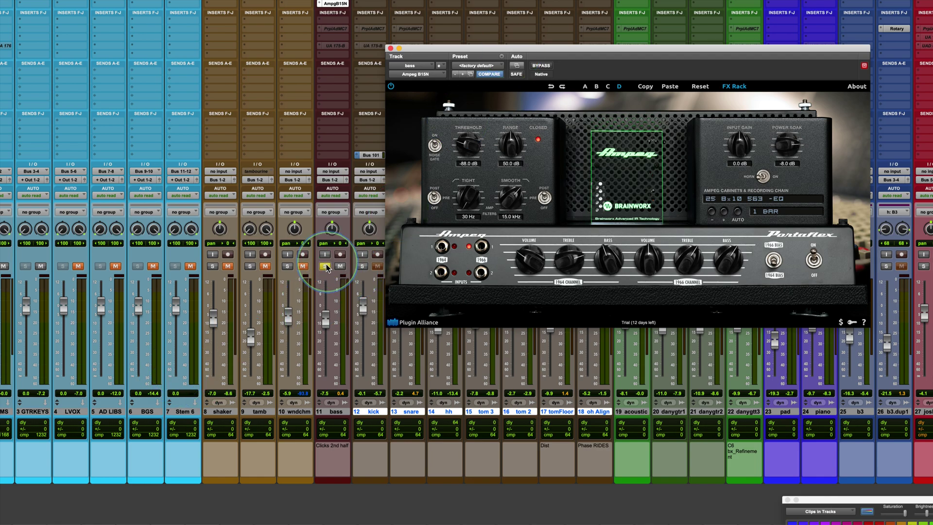
pyautogui.click(325, 267)
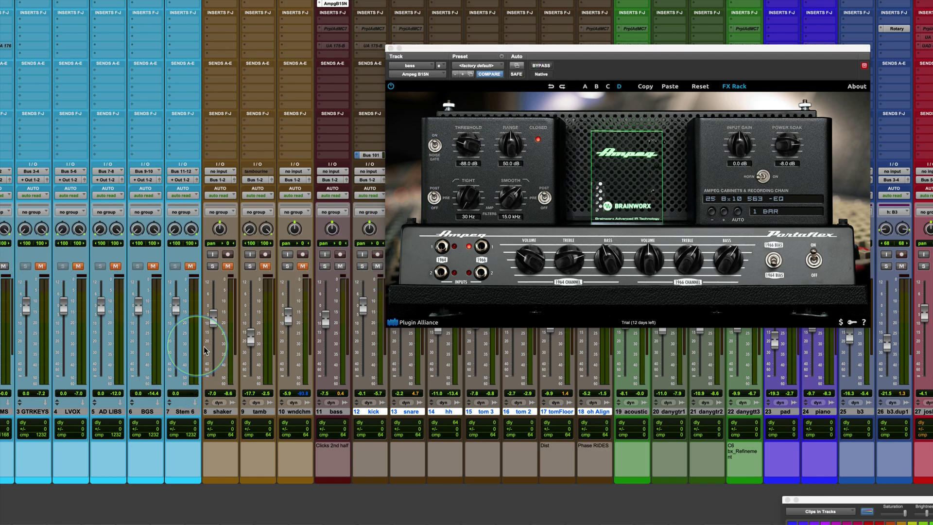
pyautogui.moveTo(325, 321); pyautogui.dragTo(325, 322)
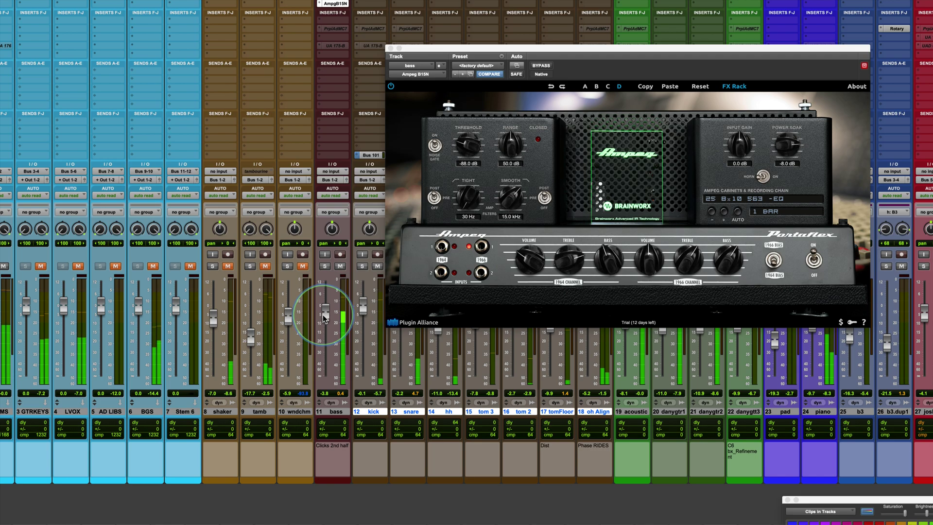
# Recall setting A, compare the amp bypassed and active in the full mix, and set Power Soak to -10.3 dB.
pyautogui.click(608, 88)
pyautogui.moveTo(628, 50); pyautogui.dragTo(490, 76)
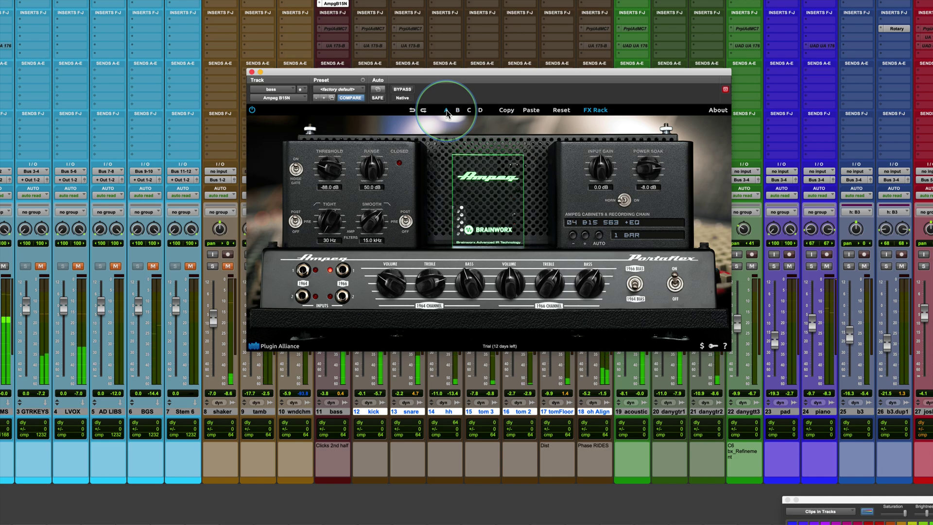
pyautogui.click(252, 110)
pyautogui.click(252, 110)
pyautogui.moveTo(648, 165); pyautogui.dragTo(638, 180)
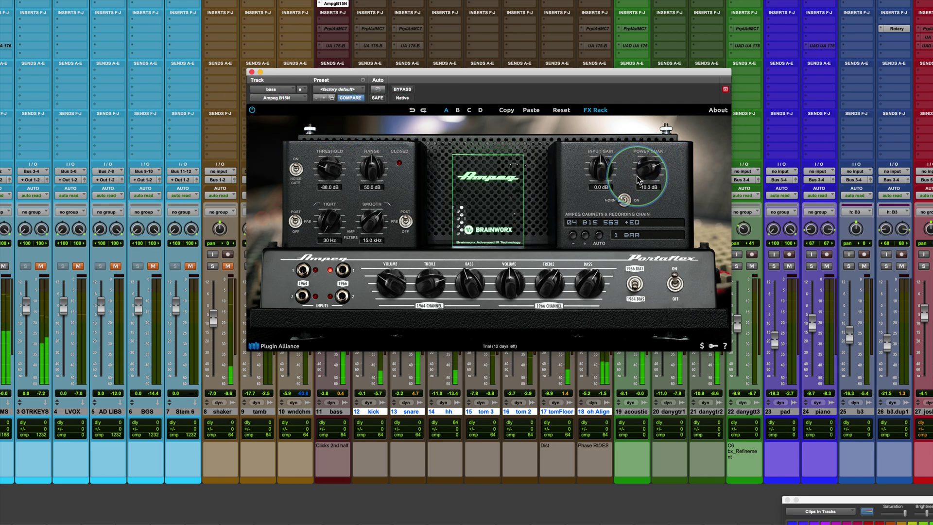
# Compare settings B, A and C in the full mix during playback, stopping on setting C.
pyautogui.click(457, 110)
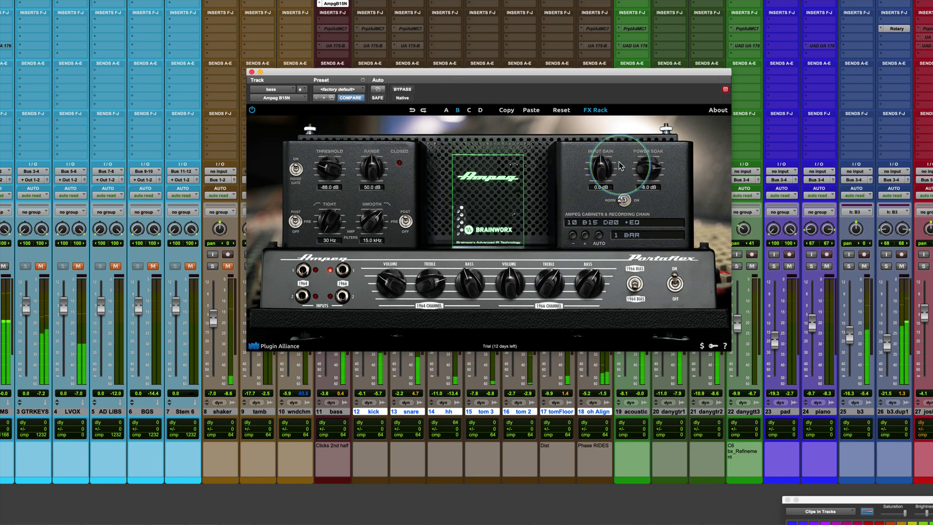
pyautogui.click(446, 110)
pyautogui.click(469, 110)
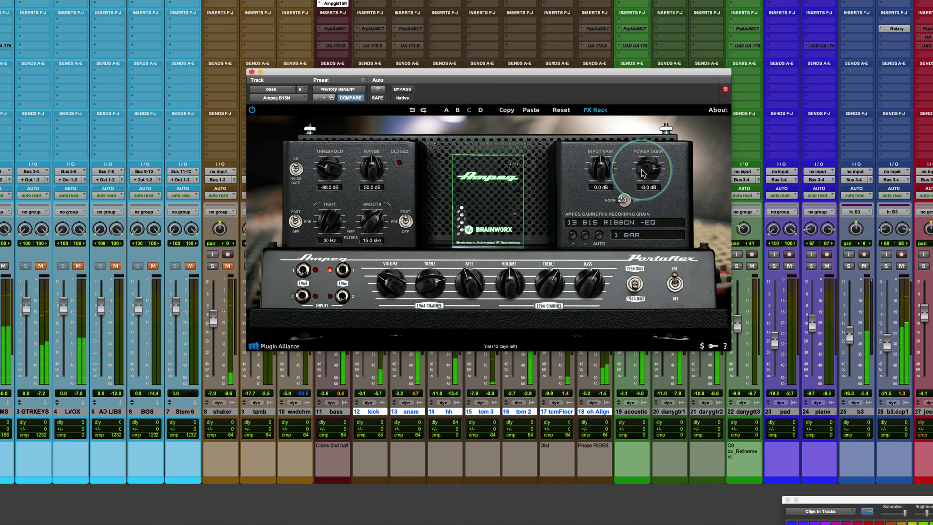
# Audition setting D against setting A in the full mix, and compare setting A with the amp bypassed and active.
pyautogui.click(480, 111)
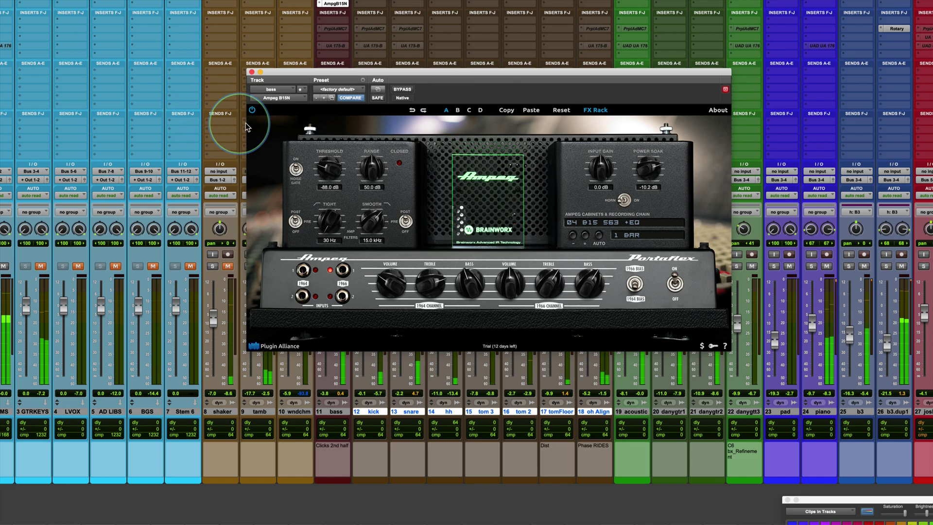
pyautogui.click(253, 111)
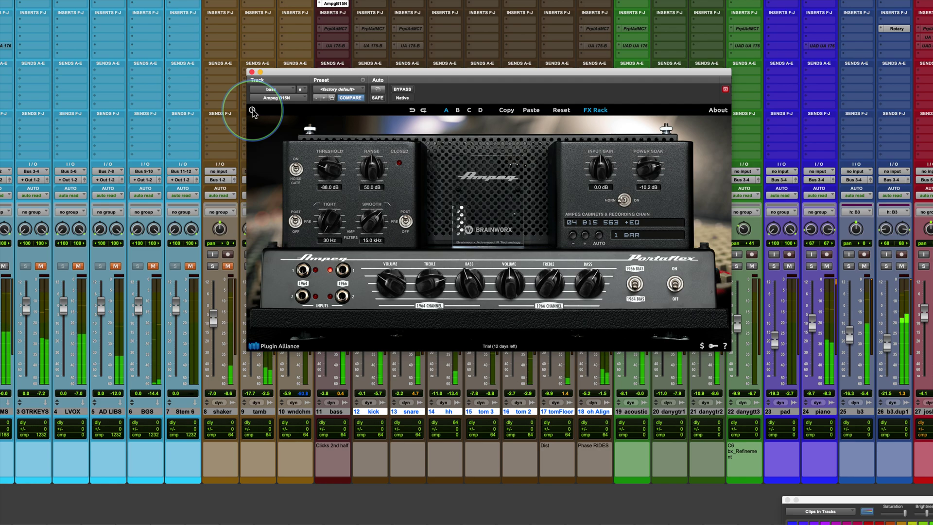
pyautogui.click(253, 111)
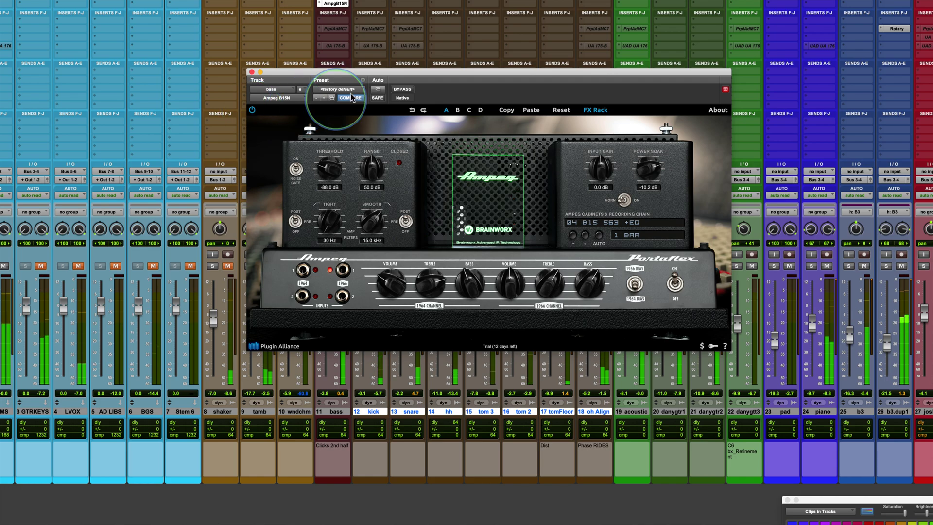
pyautogui.click(253, 110)
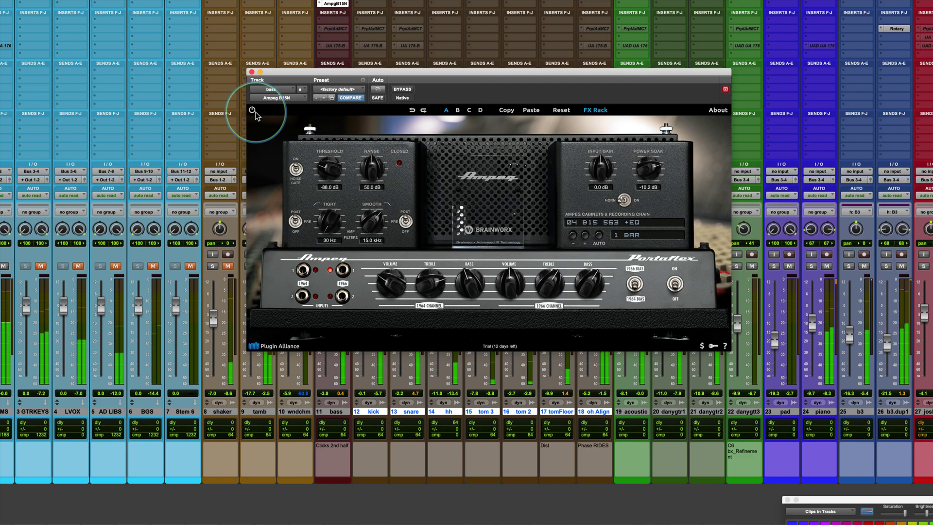
pyautogui.click(252, 111)
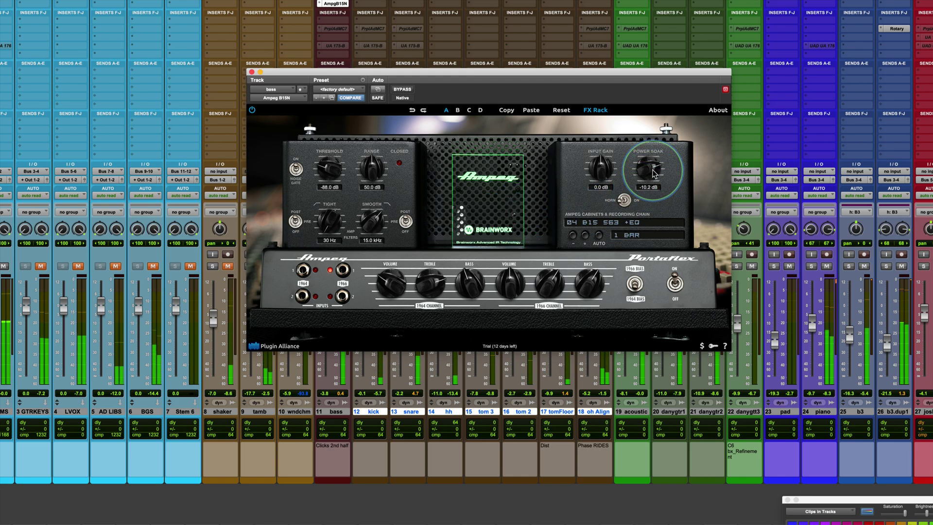
# Set Power Soak to -10.5 dB in setting A and compare the amp bypassed and active during playback.
pyautogui.moveTo(647, 170); pyautogui.dragTo(647, 172)
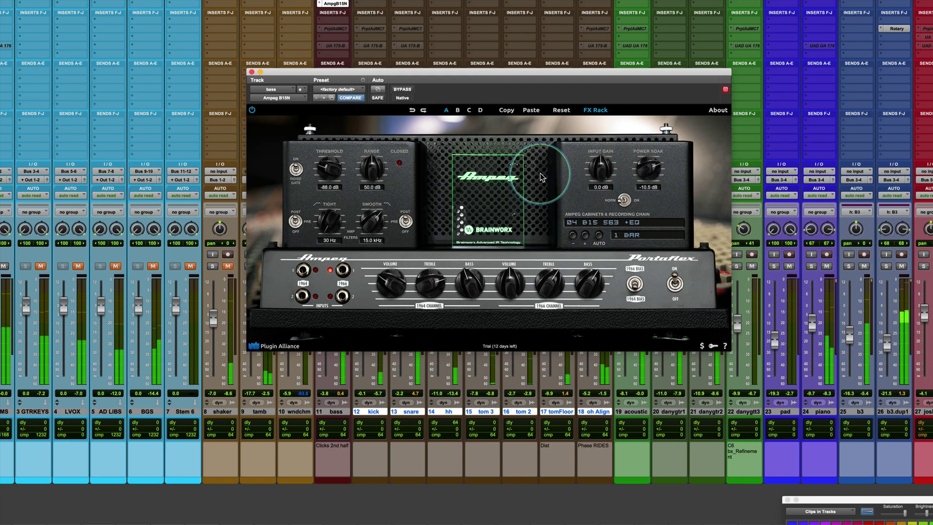
pyautogui.click(252, 110)
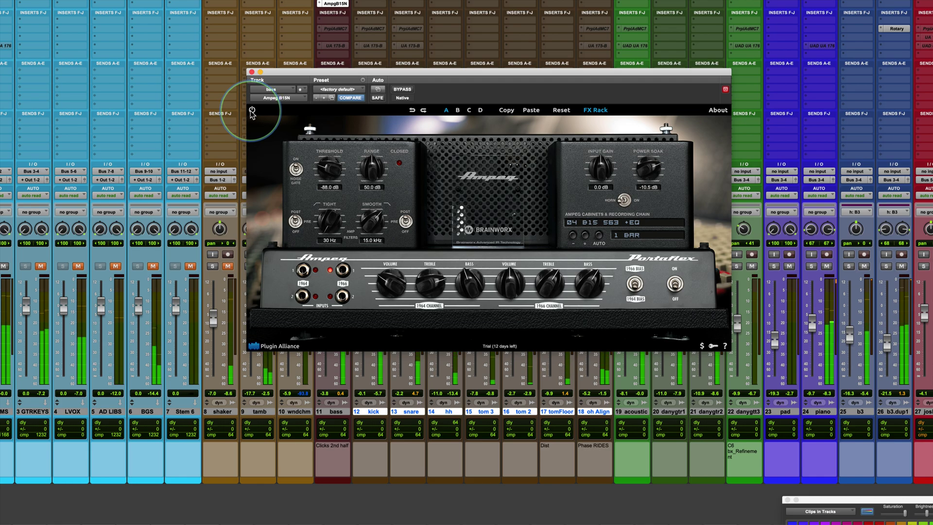
pyautogui.click(253, 110)
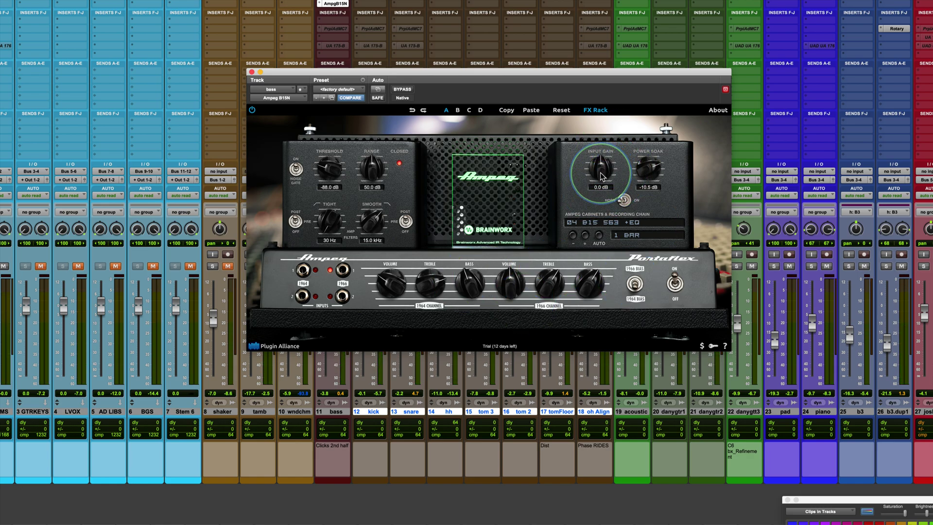
# Try driving the amp harder on the soloed bass, with Input Gain at 20.0 dB and Power Soak at -16.0 dB.
pyautogui.moveTo(602, 176); pyautogui.dragTo(601, 146)
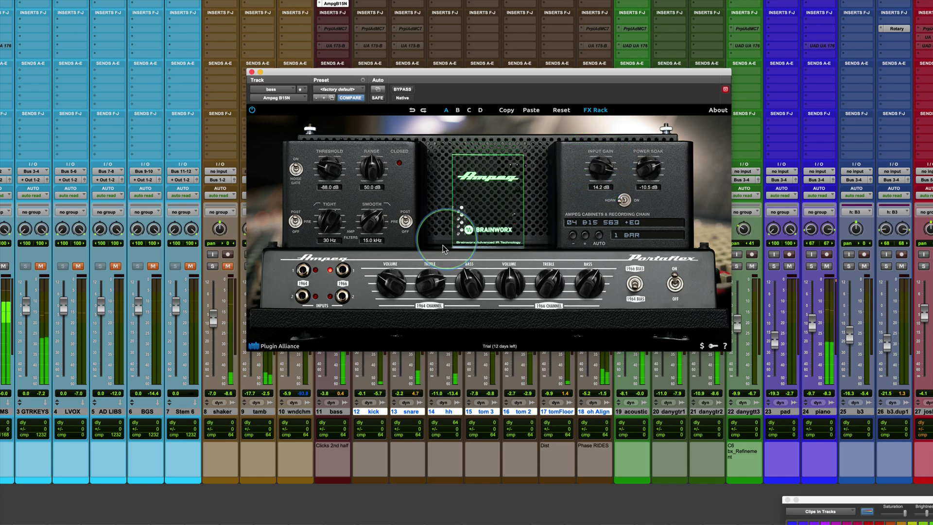
pyautogui.moveTo(652, 178)
pyautogui.mouseDown()
pyautogui.moveTo(652, 187)
pyautogui.moveTo(597, 165)
pyautogui.moveTo(650, 180)
pyautogui.mouseUp()
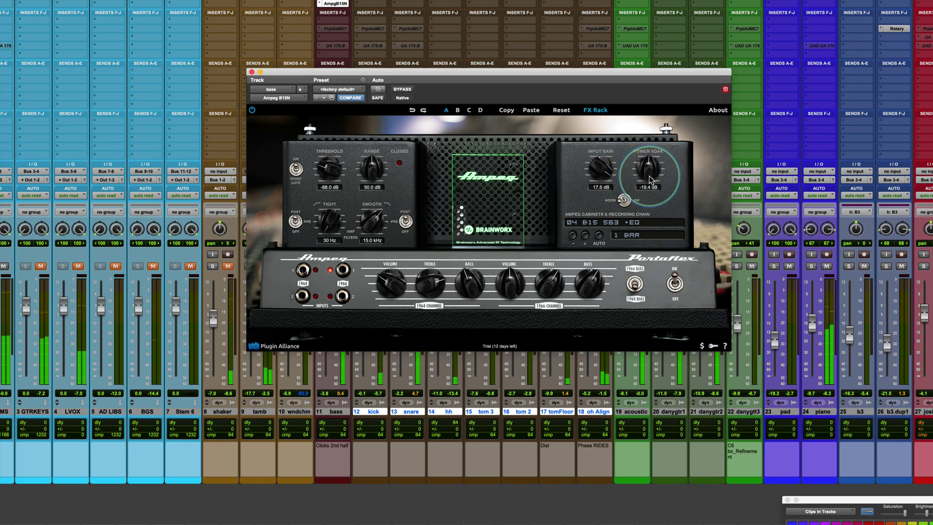
pyautogui.moveTo(428, 72); pyautogui.dragTo(520, 69)
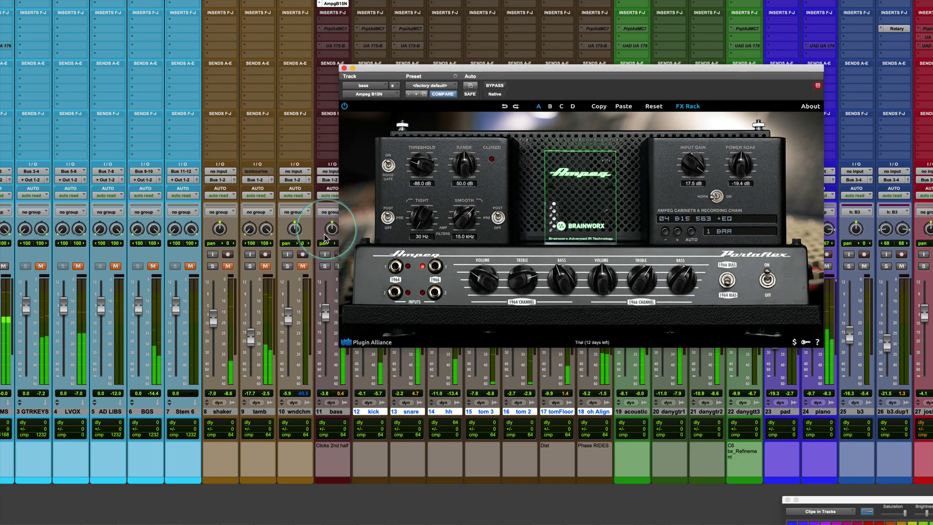
pyautogui.click(325, 266)
pyautogui.moveTo(739, 171)
pyautogui.mouseDown()
pyautogui.moveTo(694, 156)
pyautogui.moveTo(738, 170)
pyautogui.mouseUp()
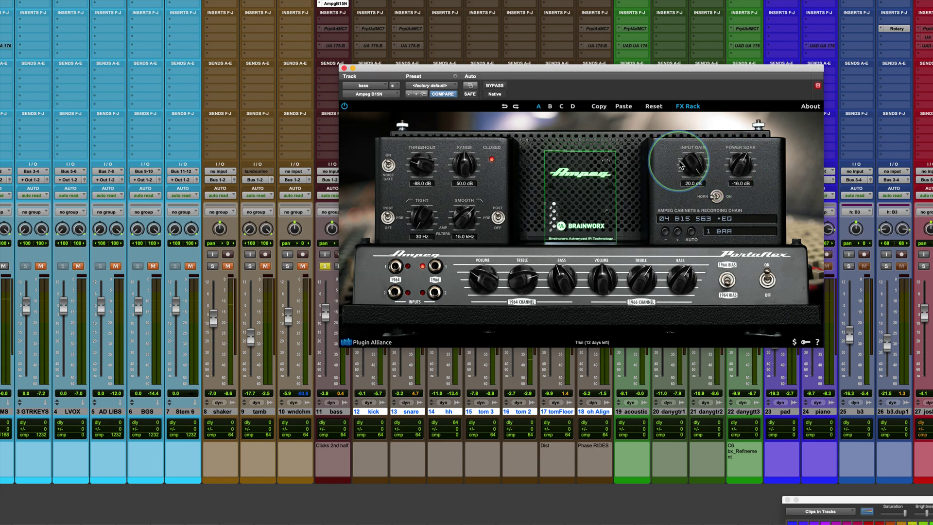
# Undo the latest Input Gain and Power Soak changes in setting A.
pyautogui.click(503, 107)
pyautogui.click(504, 106)
pyautogui.click(504, 106)
pyautogui.click(503, 106)
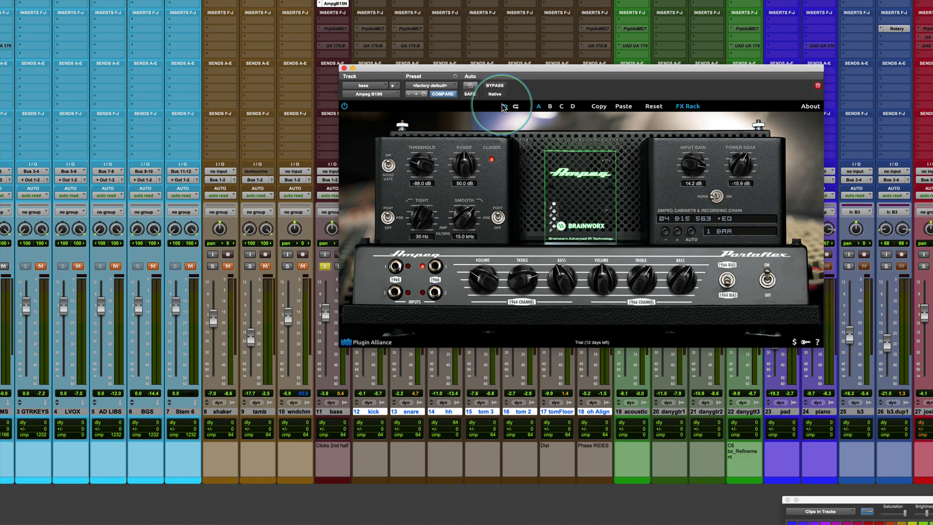
pyautogui.click(504, 107)
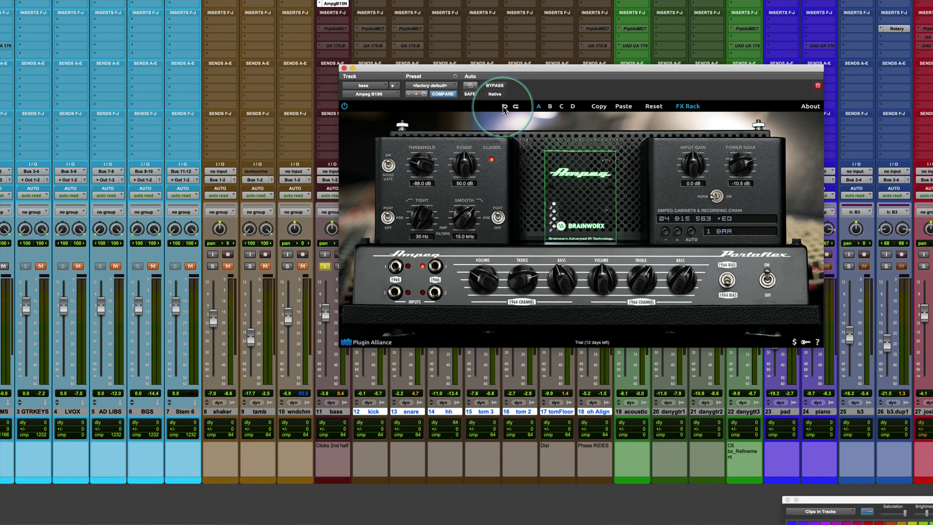
# Unsolo the bass track, move the plugin window back over the mixer's middle channels, and switch to Microsoft PowerPoint.
pyautogui.click(325, 267)
pyautogui.moveTo(602, 68); pyautogui.dragTo(491, 61)
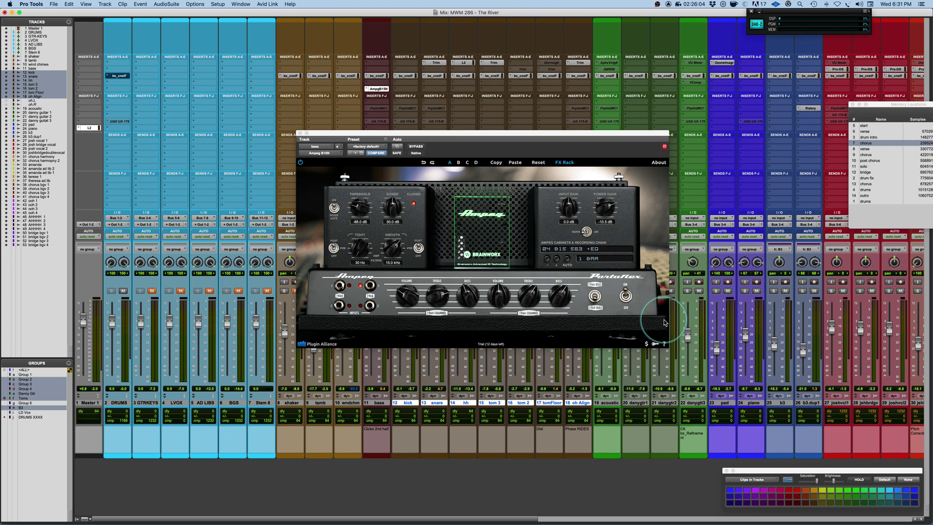
pyautogui.press('super+Tab')
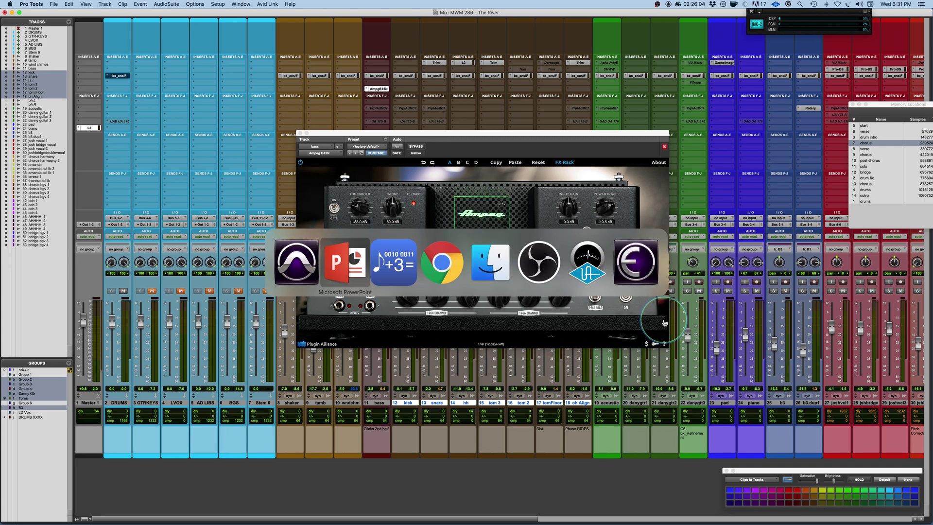